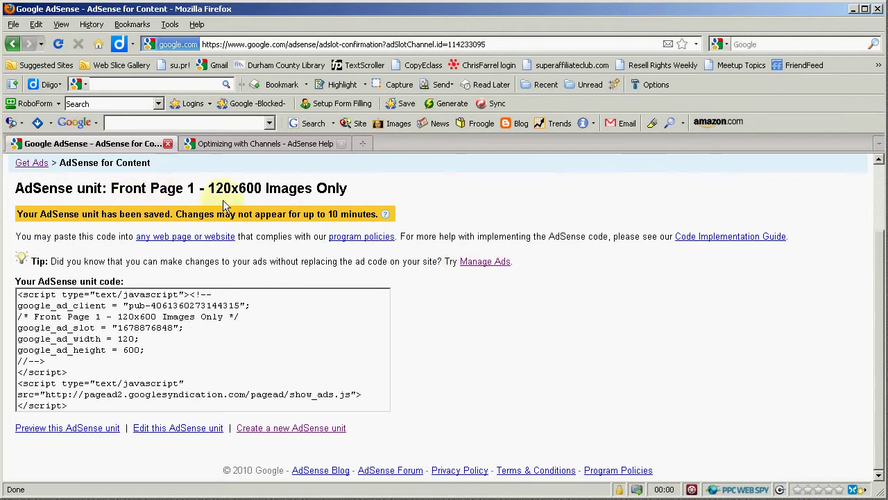
Step: Select the full AdSense unit code of the Front Page 1 unit and check the available copy option
click(149, 326)
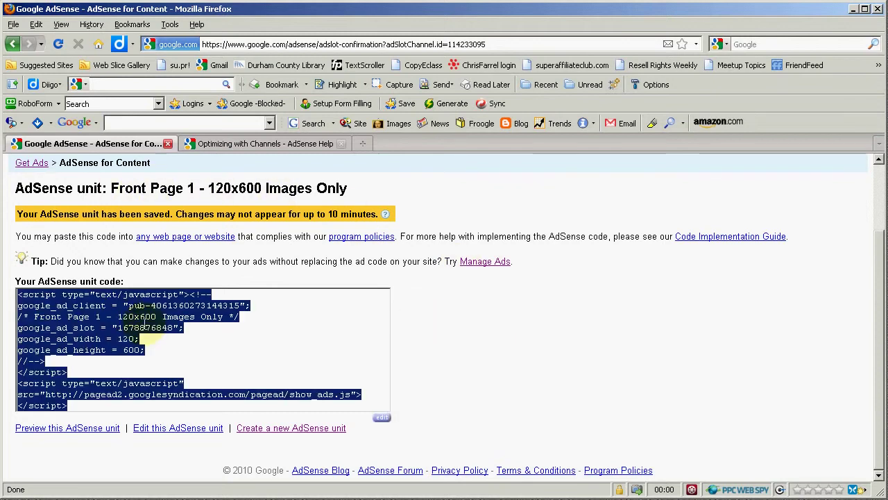
right_click(107, 334)
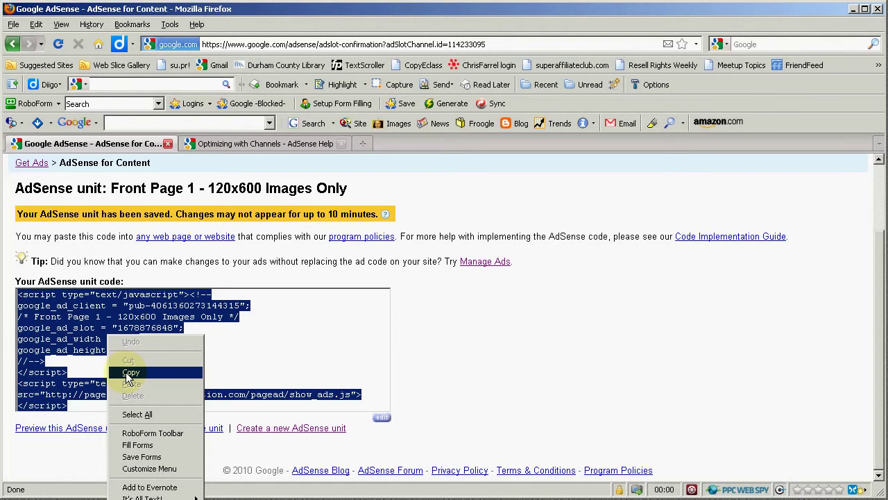
click(258, 351)
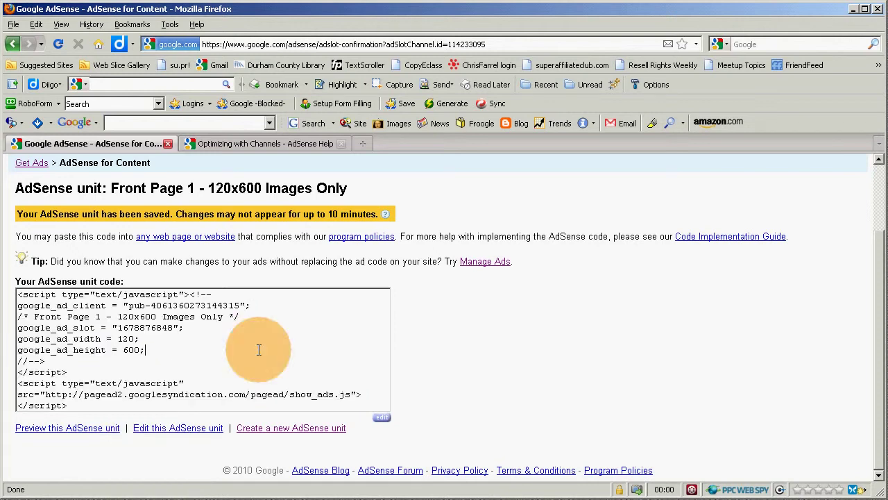
right_click(211, 342)
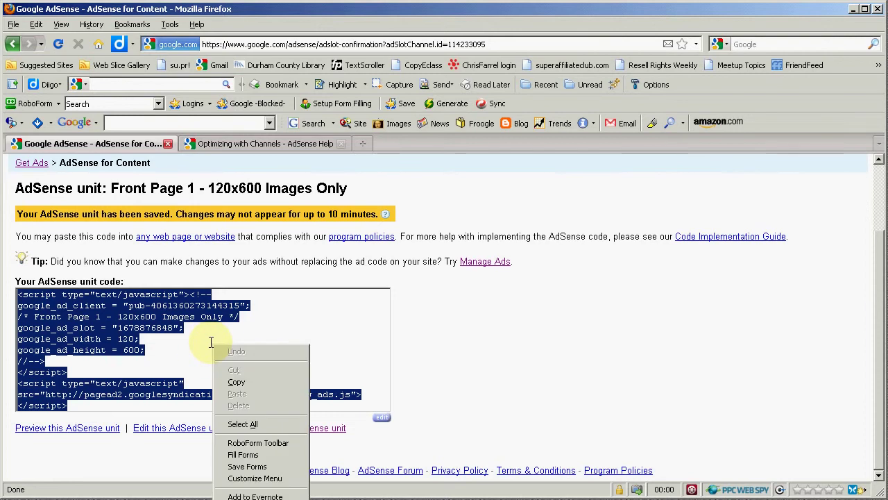
click(326, 334)
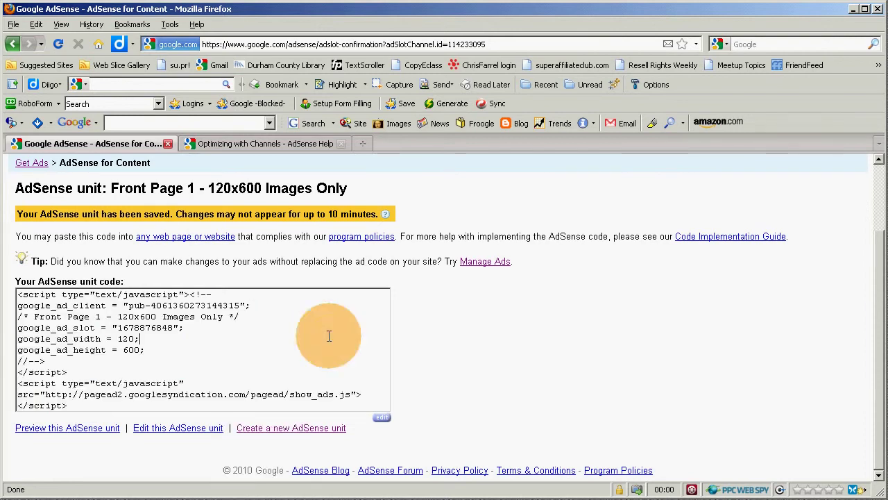
click(506, 338)
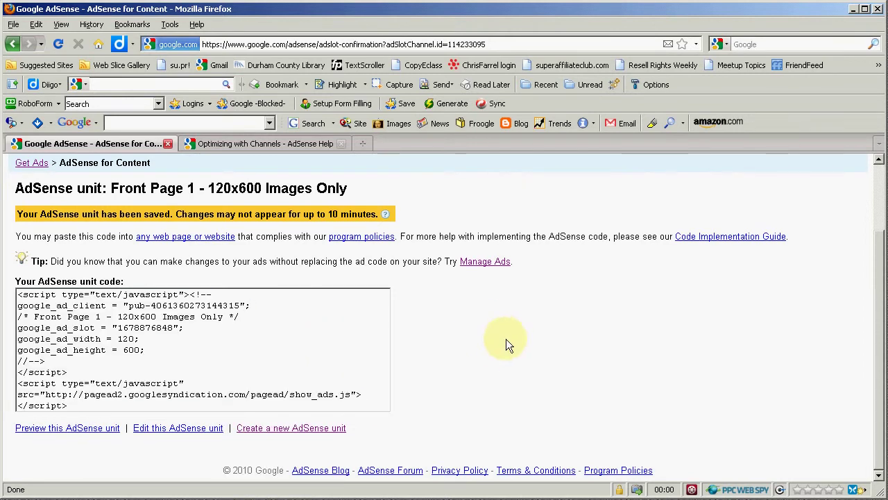
Step: Open the Front Page 1 - 120x600 Images Only unit for editing and review its name, size and ID
click(168, 429)
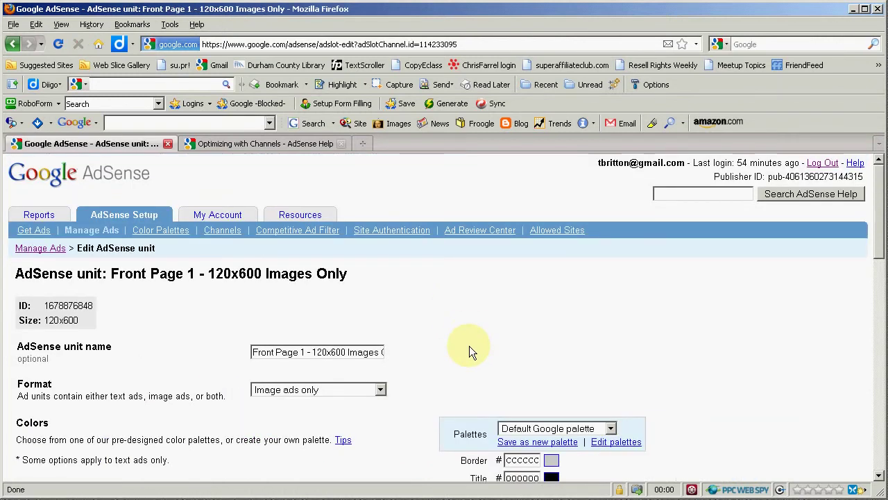
click(289, 352)
scroll(463, 343, down, 2)
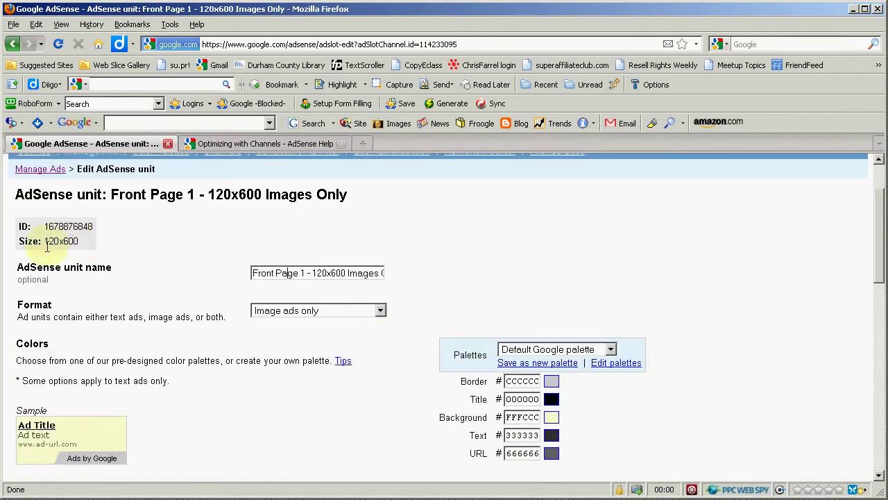
drag(47, 241, 69, 242)
click(89, 242)
click(72, 243)
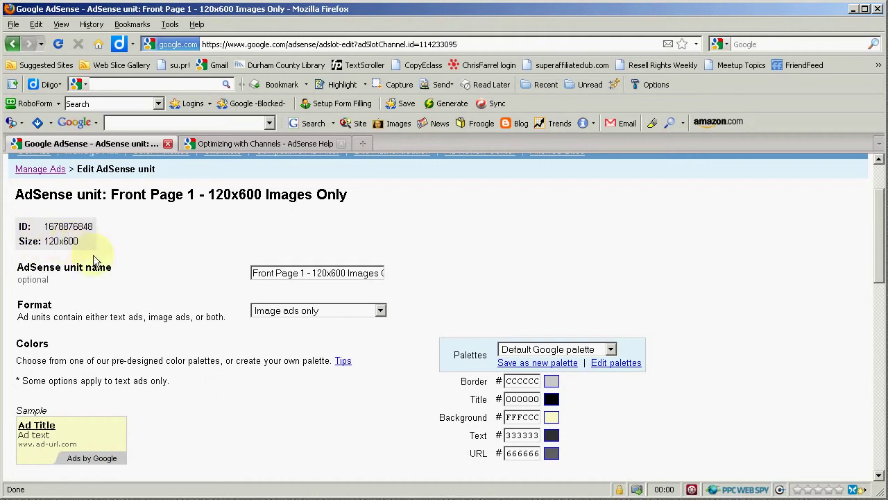
drag(44, 227, 110, 226)
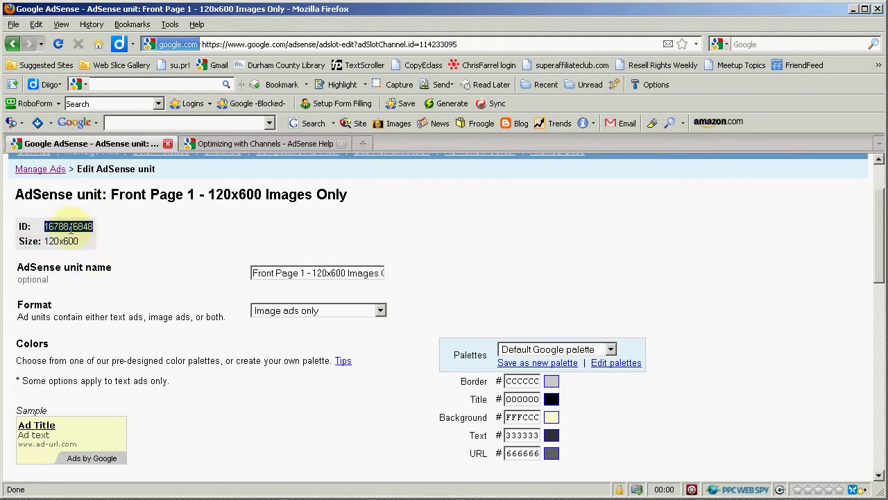
click(76, 227)
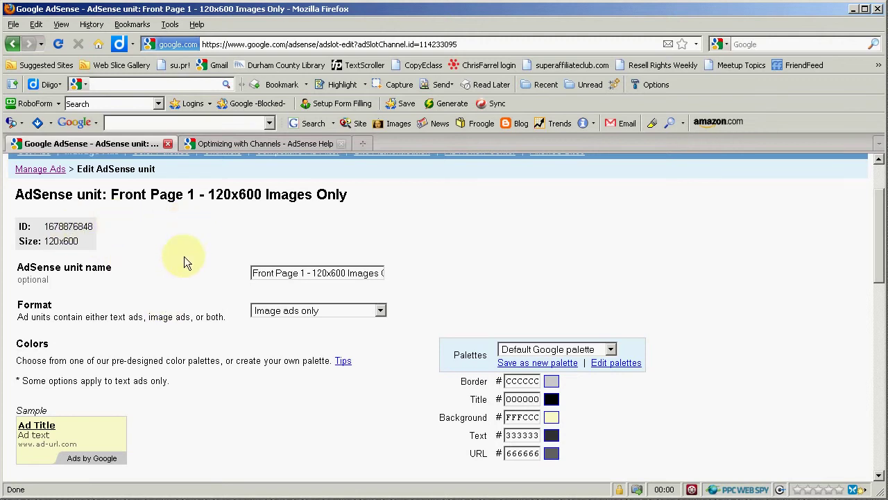
Step: Review the ad unit's available format options and its color palette settings
scroll(179, 261, down, 1)
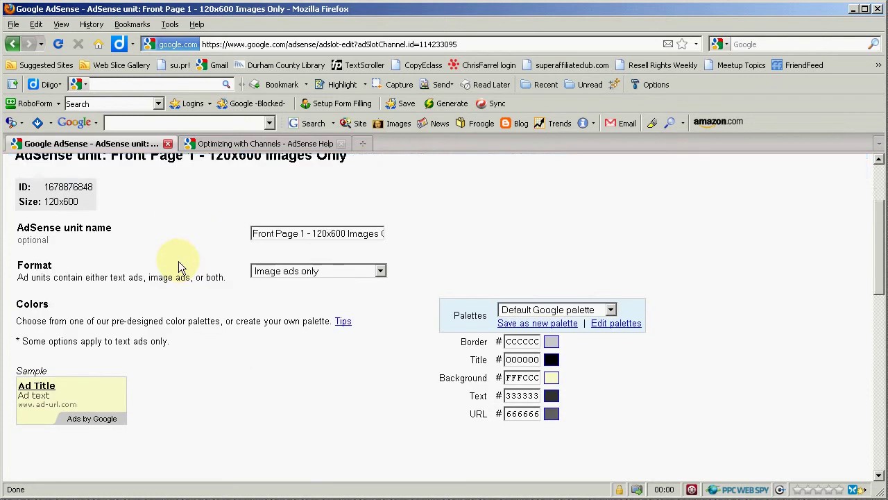
click(312, 272)
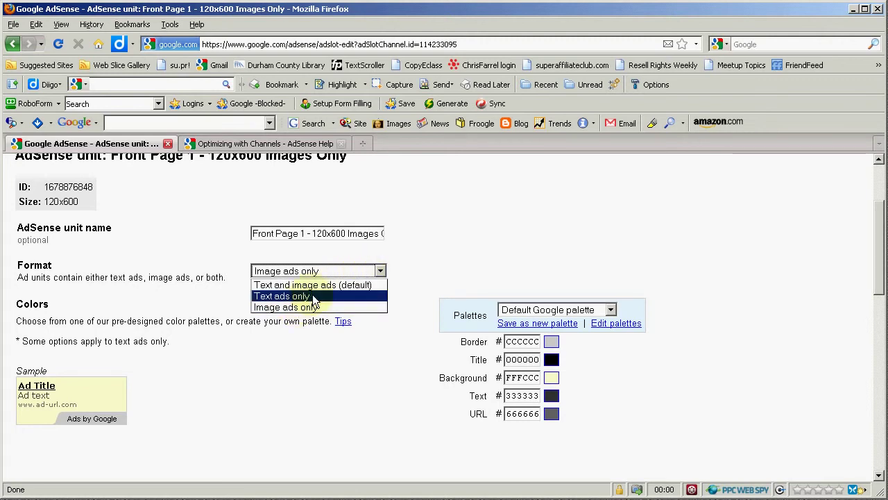
click(429, 266)
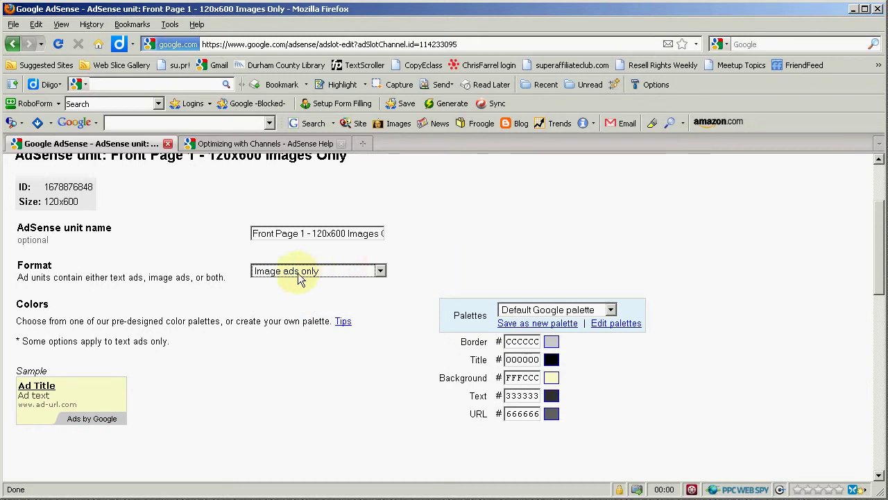
scroll(387, 326, down, 1)
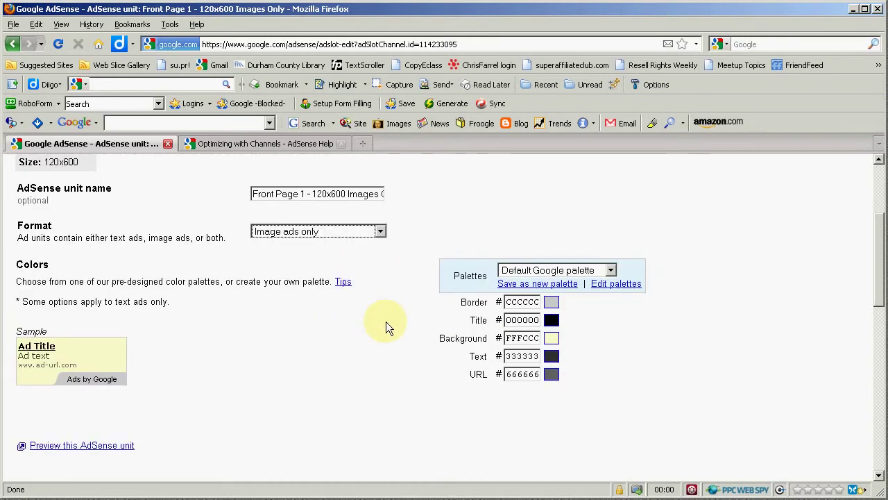
scroll(287, 331, down, 1)
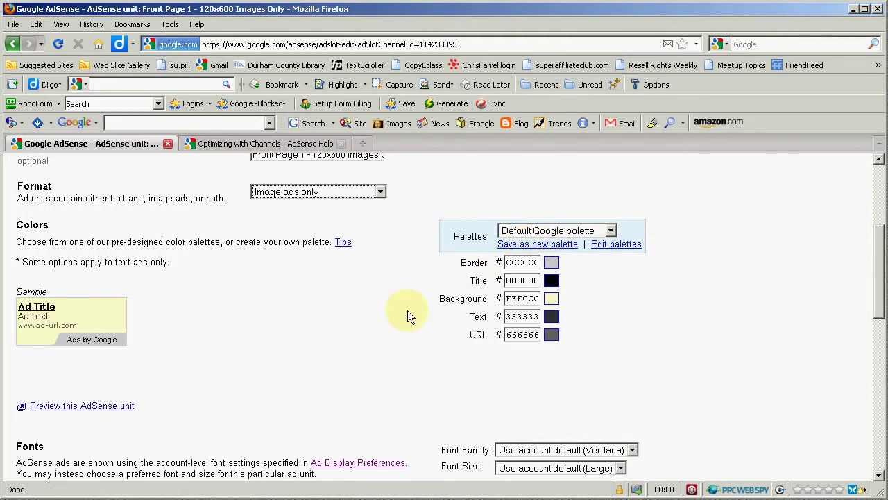
Step: Examine the ad preview sample and the font family and font size settings of the ad unit
scroll(276, 346, down, 5)
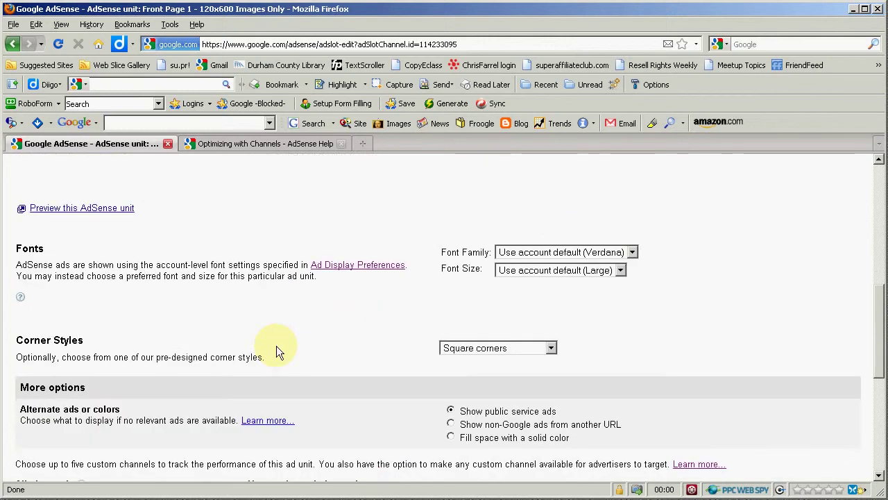
scroll(276, 345, up, 3)
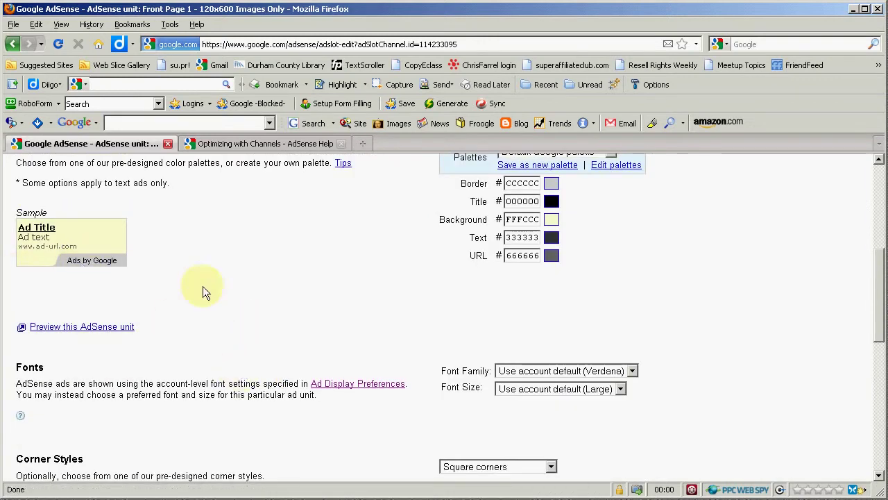
scroll(270, 319, down, 3)
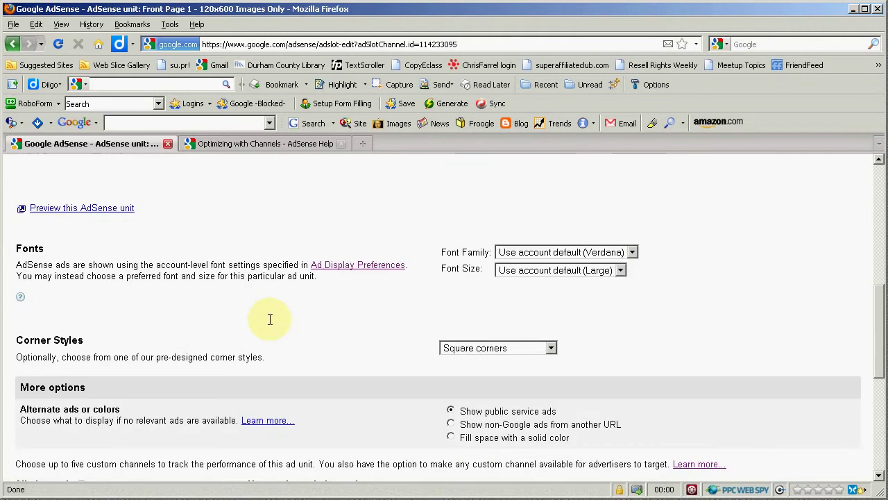
scroll(296, 316, down, 2)
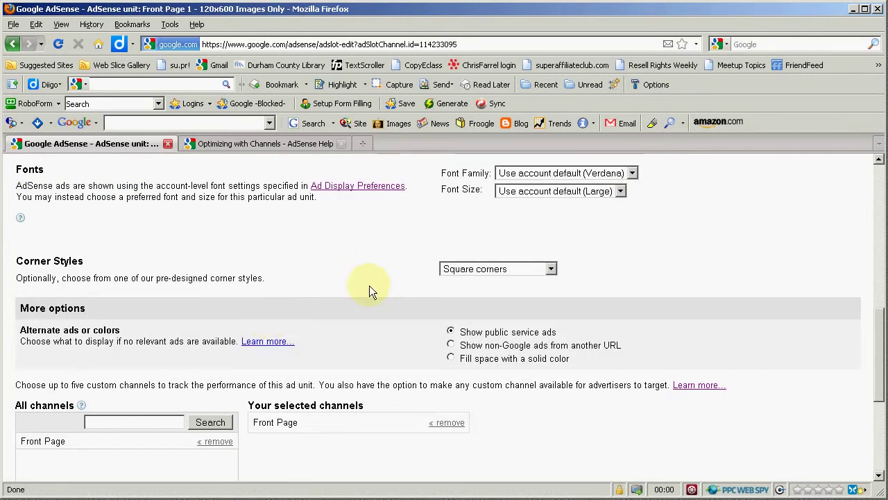
click(560, 191)
click(564, 193)
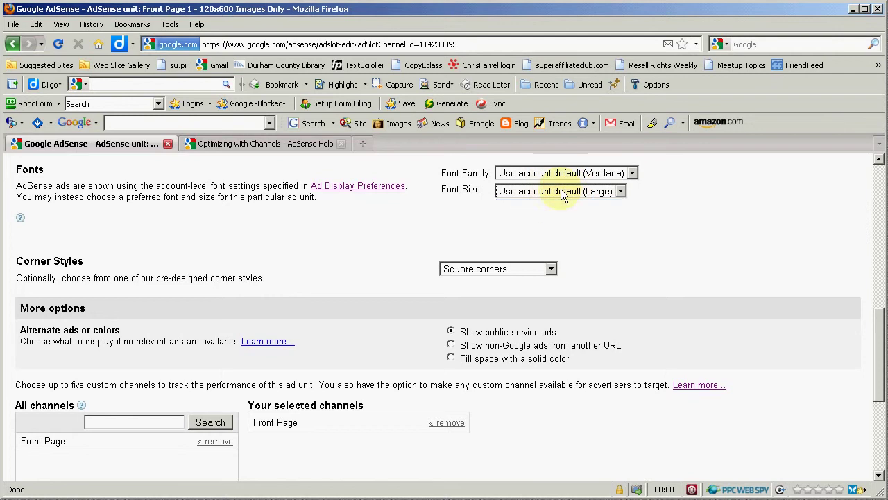
click(565, 173)
click(566, 174)
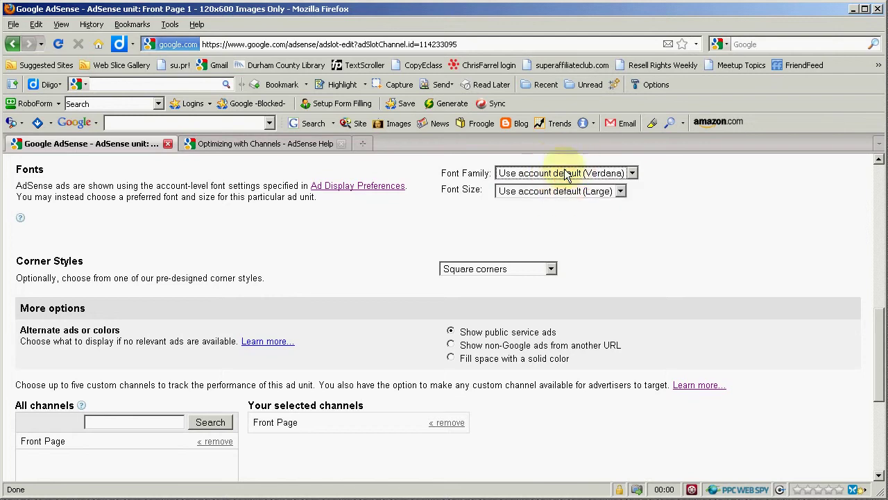
Step: Review the ad unit's corner style, alternate ads and channel selections, and save the settings
scroll(359, 245, down, 3)
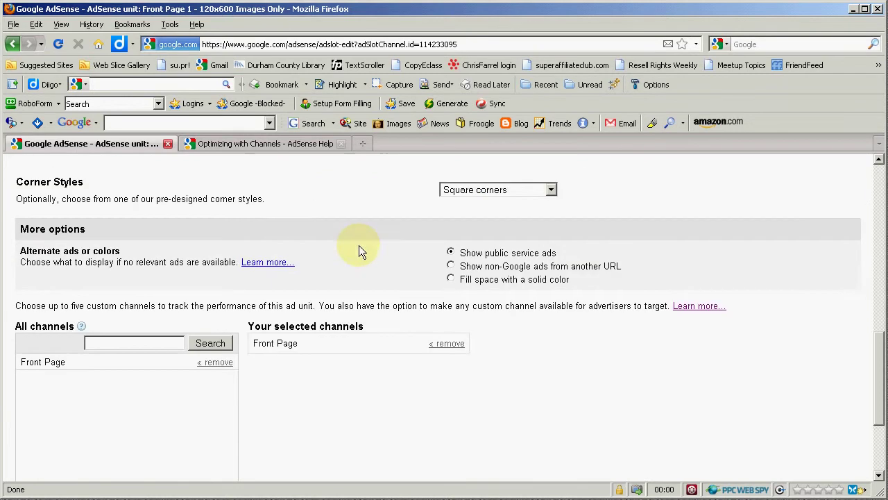
scroll(359, 245, up, 3)
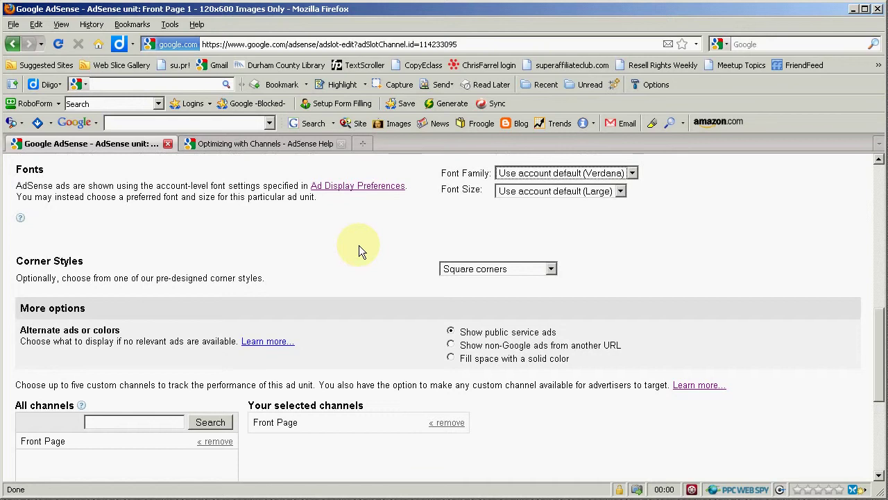
scroll(359, 245, down, 3)
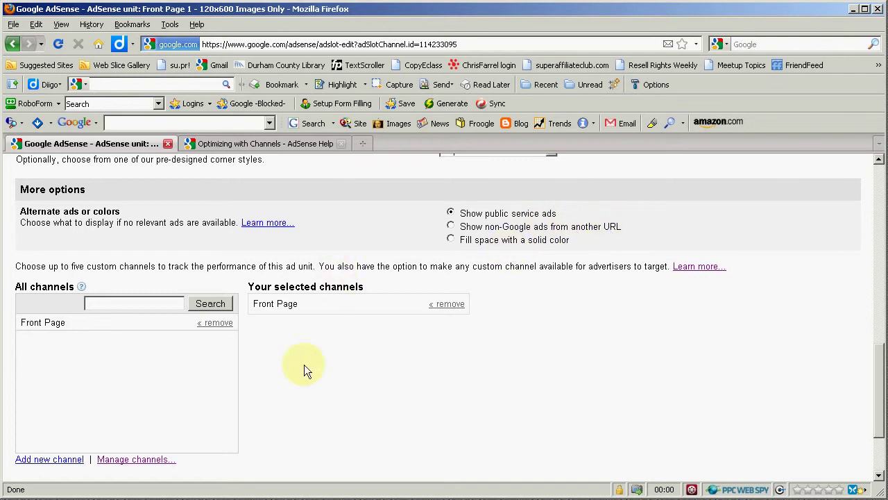
scroll(304, 364, down, 2)
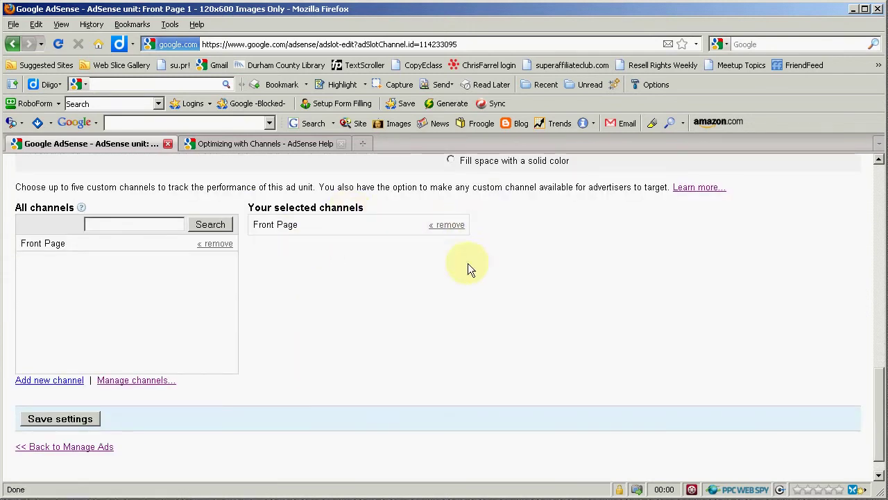
scroll(335, 313, down, 1)
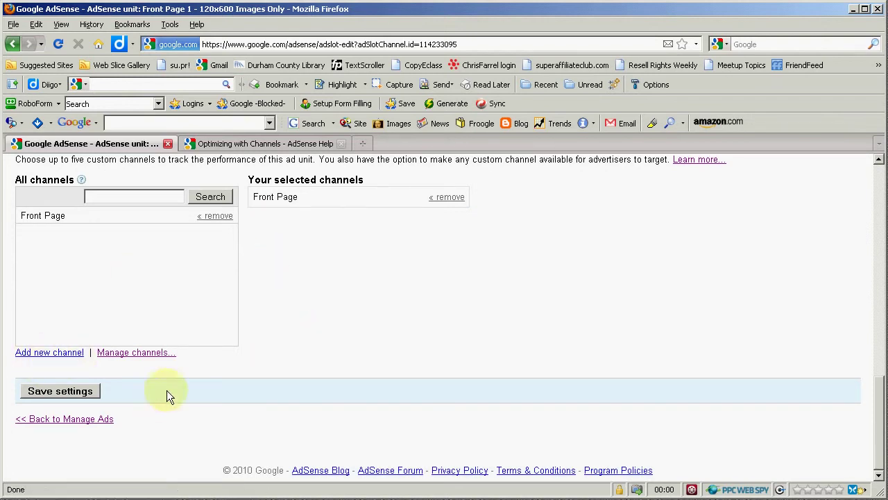
click(69, 390)
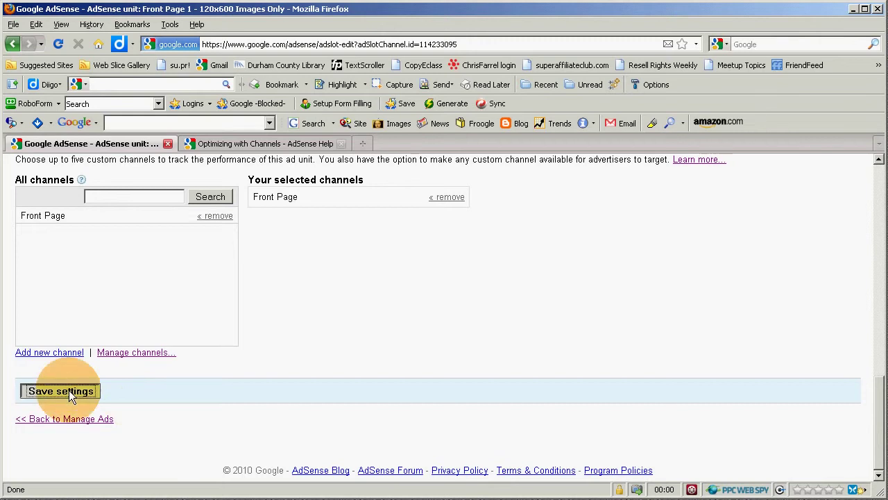
click(69, 394)
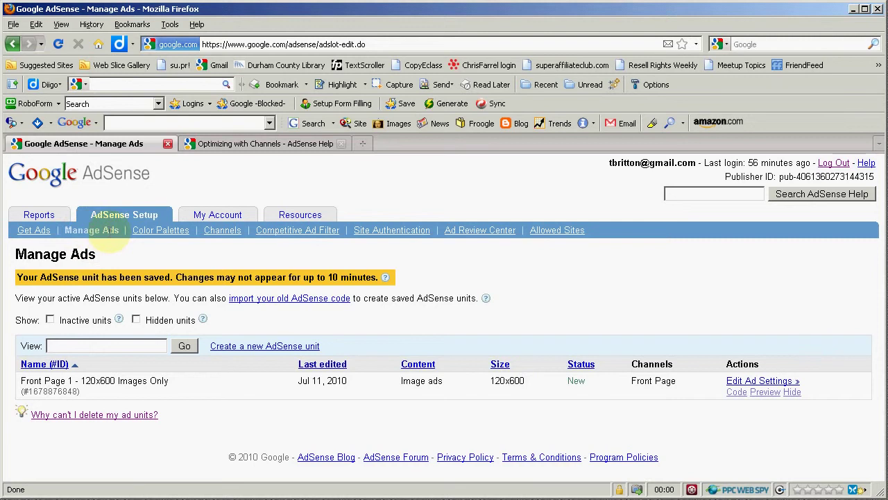
Step: Go to the Get Ads page and choose the AdSense for Content product
click(90, 232)
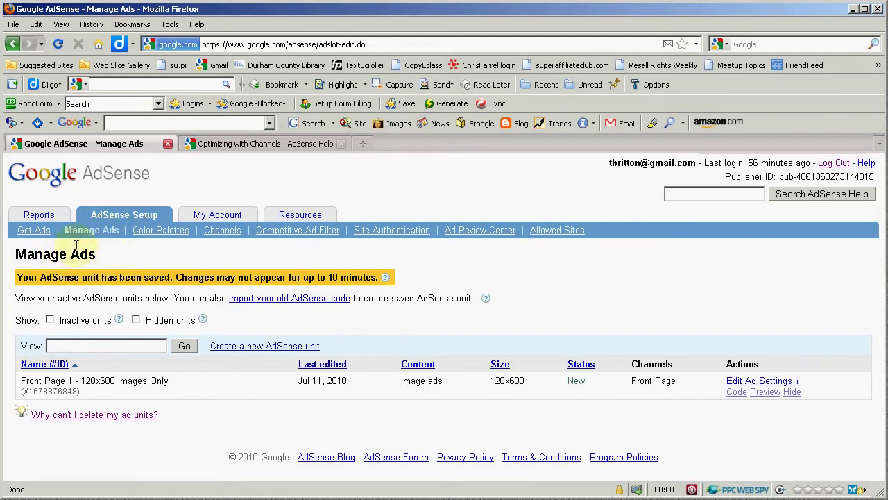
click(33, 235)
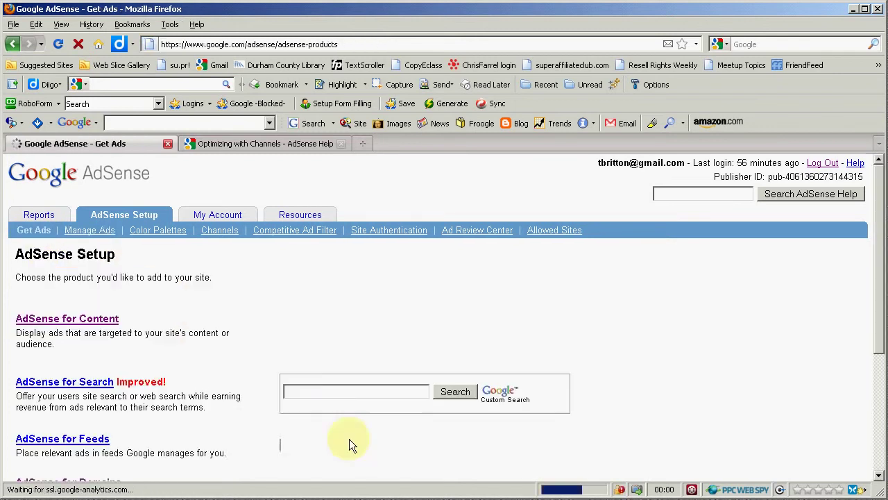
scroll(177, 389, down, 1)
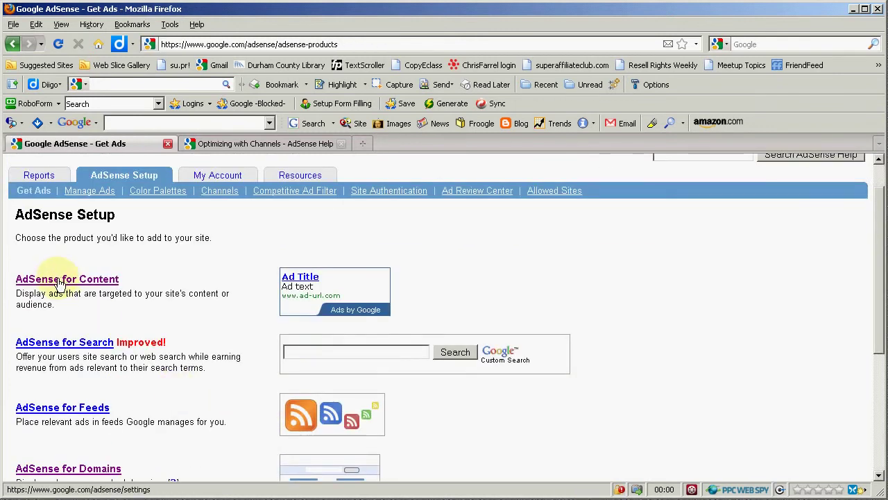
click(112, 279)
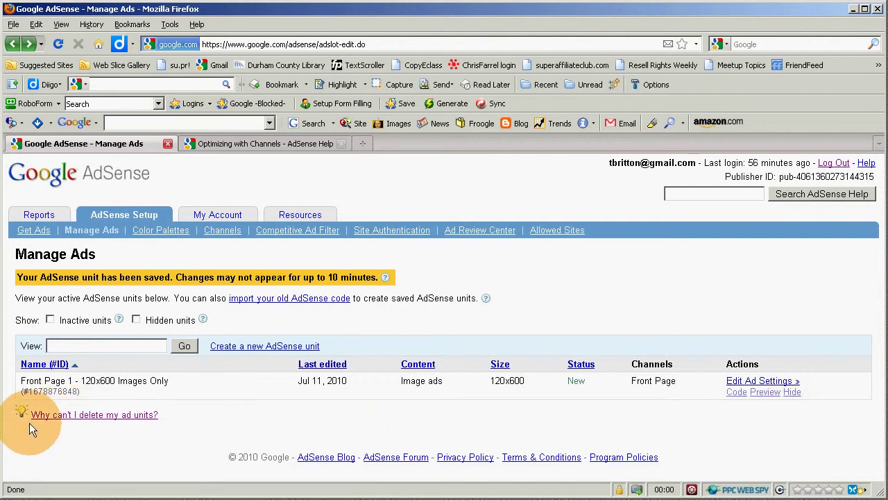
Step: Highlight the help link about why ad units cannot be deleted below the Manage Ads list
drag(27, 420, 156, 417)
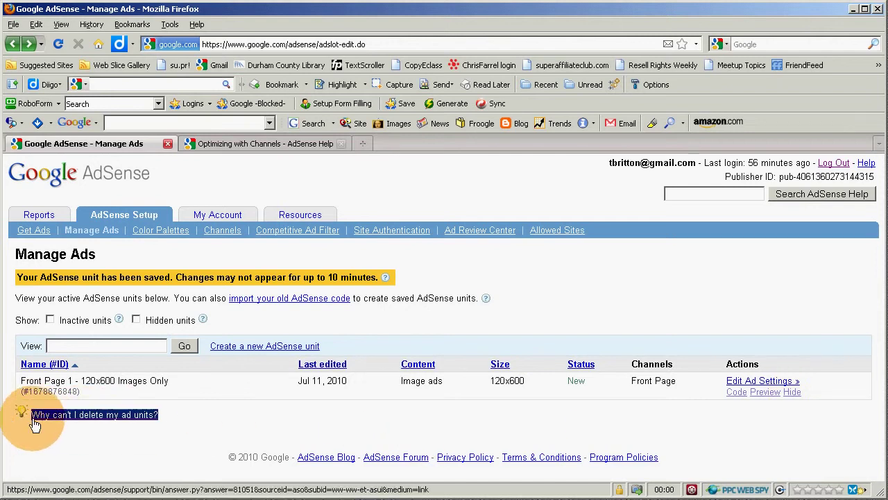
click(219, 409)
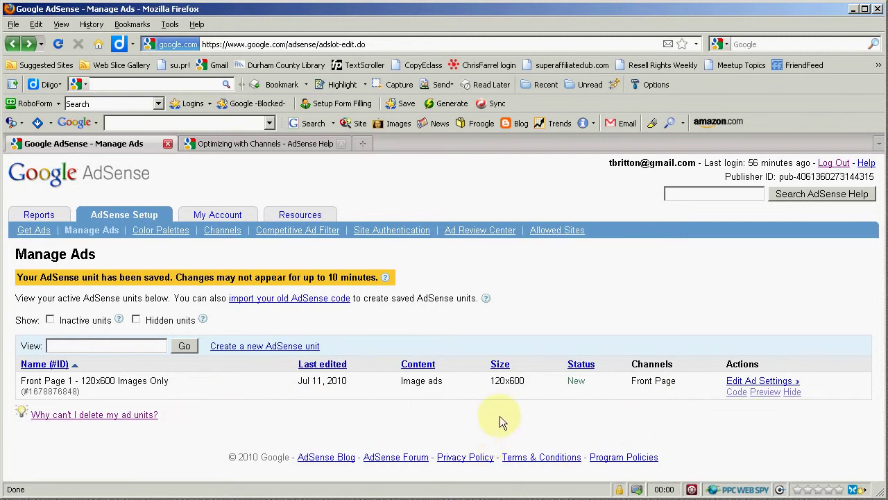
Step: Highlight the ad unit's ID in the Manage Ads list, and look over the unit's preview before returning to the list
double_click(54, 392)
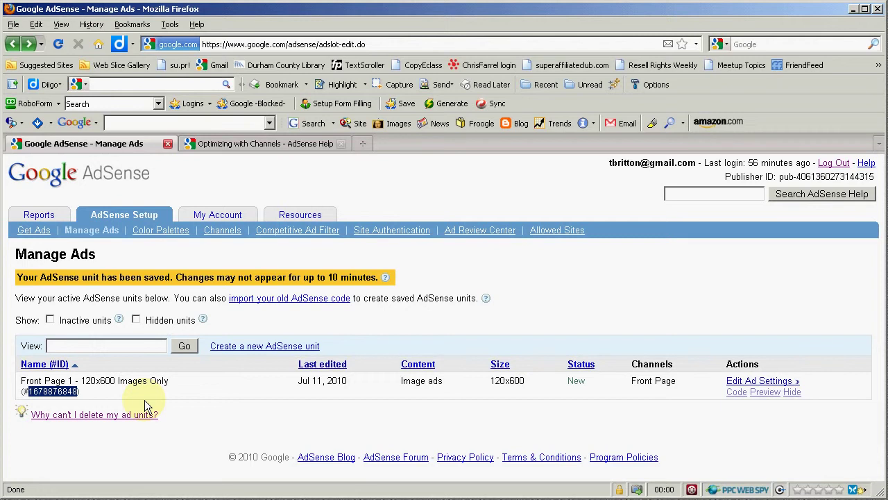
click(360, 419)
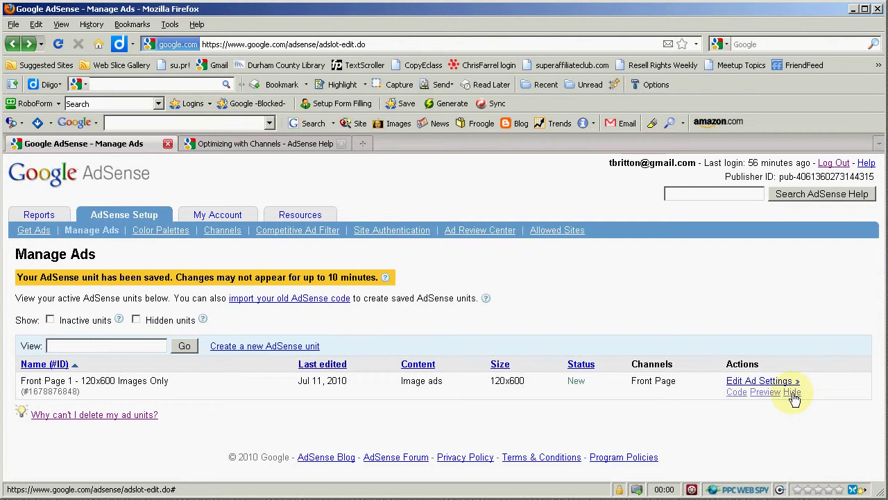
click(755, 394)
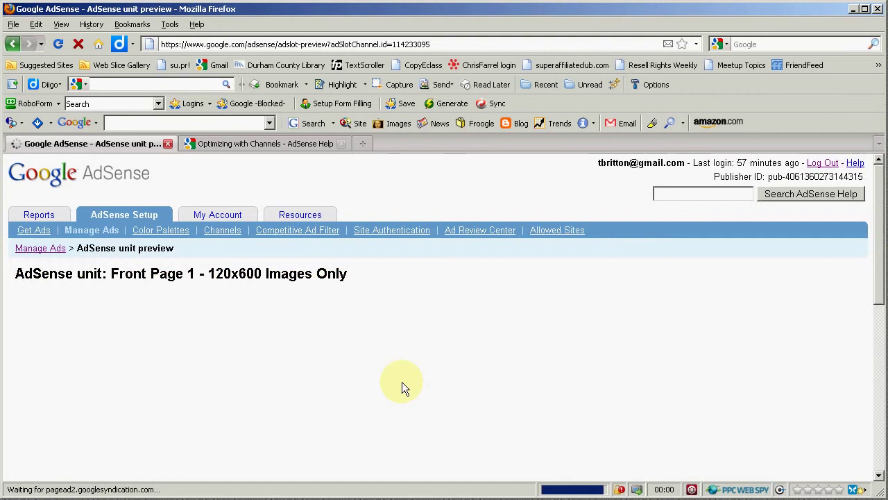
scroll(402, 389, down, 5)
scroll(405, 387, up, 3)
scroll(402, 382, down, 10)
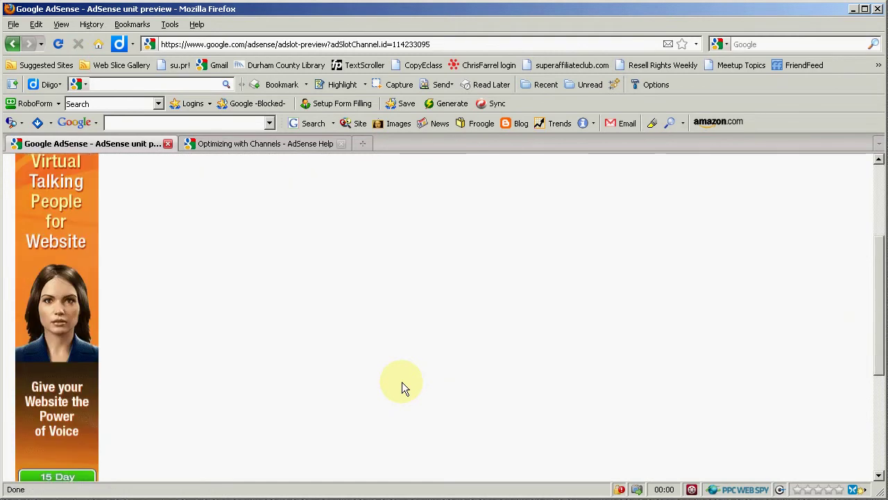
scroll(402, 382, up, 8)
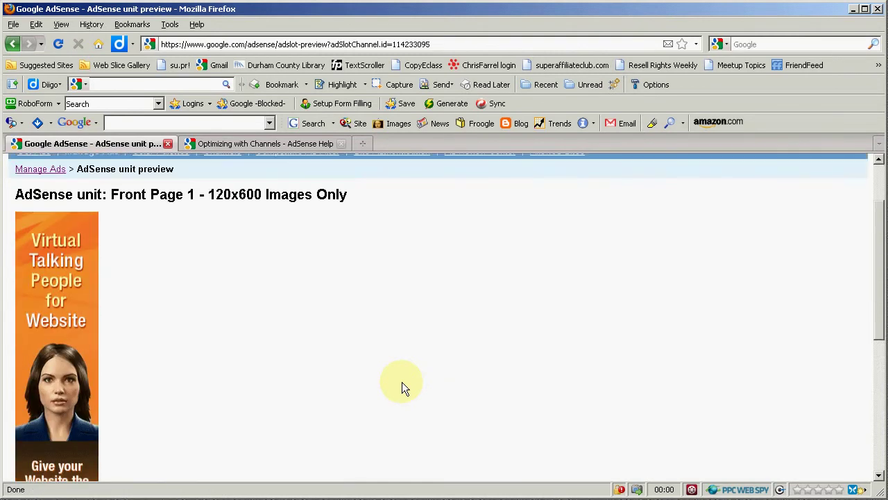
scroll(402, 382, up, 2)
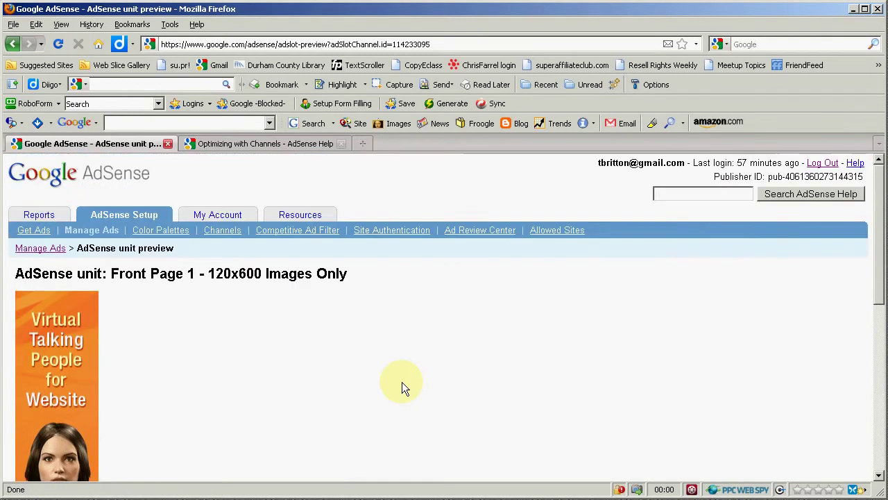
click(31, 250)
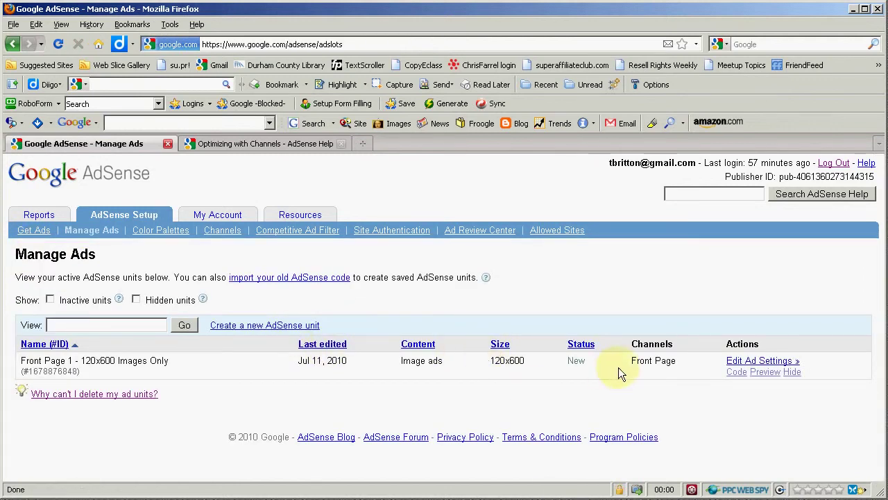
Step: Highlight the ad unit's channel, name, content type and size in turn in the Manage Ads list
drag(632, 361, 682, 361)
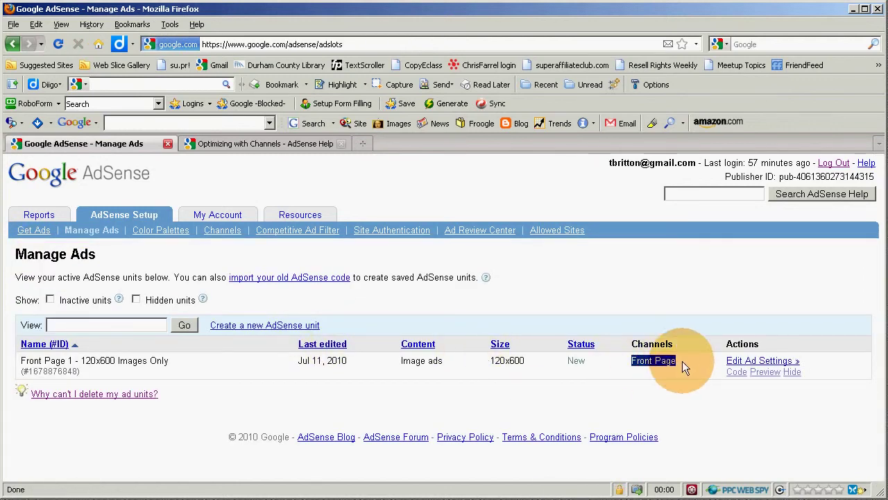
click(652, 366)
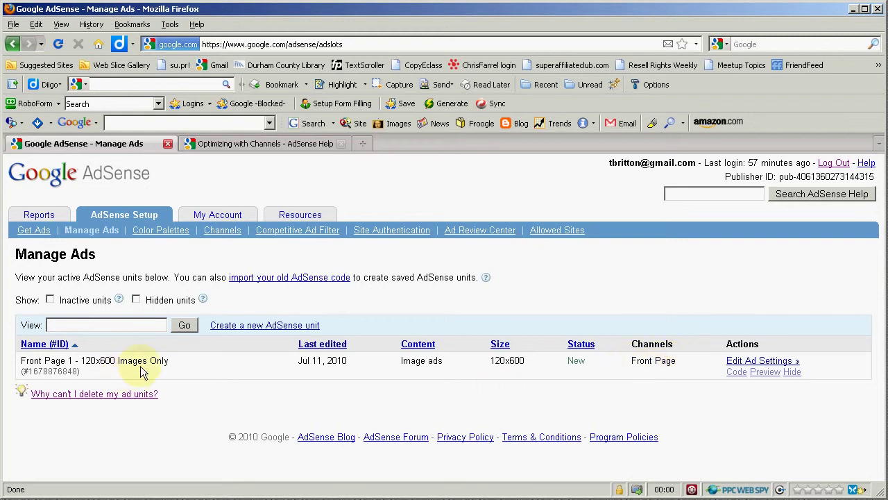
drag(154, 360, 14, 365)
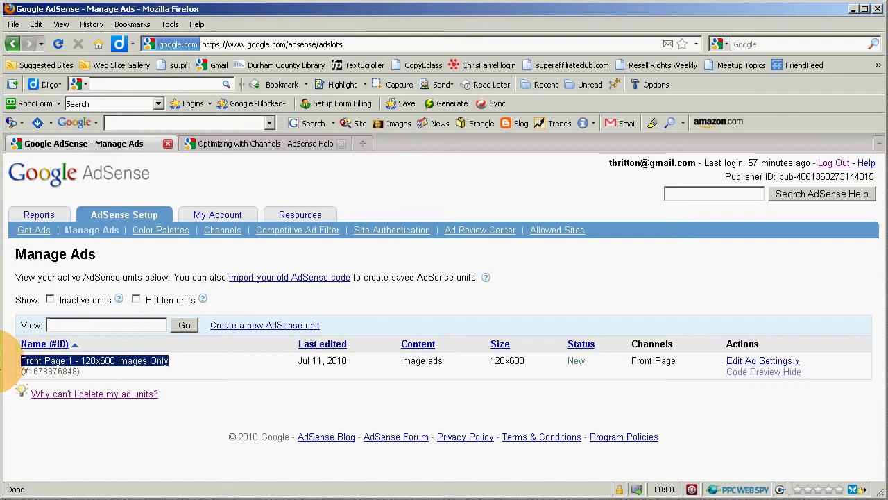
click(170, 360)
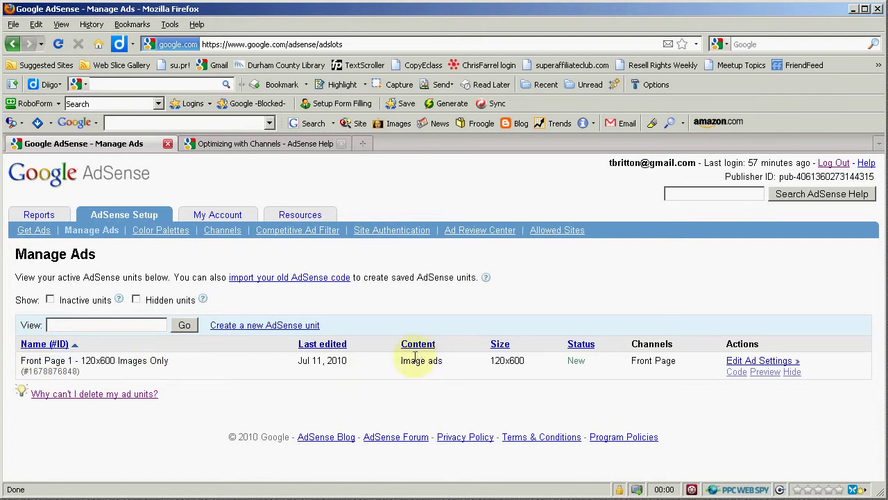
drag(402, 362, 450, 366)
click(444, 366)
double_click(498, 360)
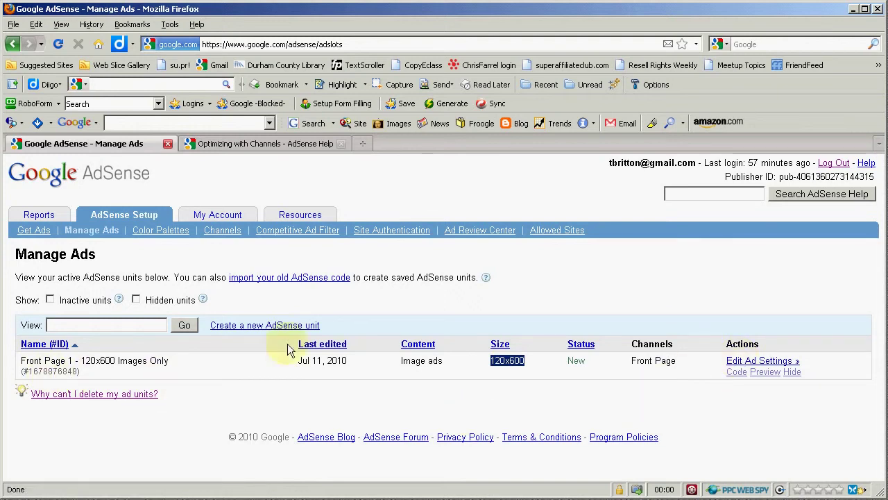
click(515, 368)
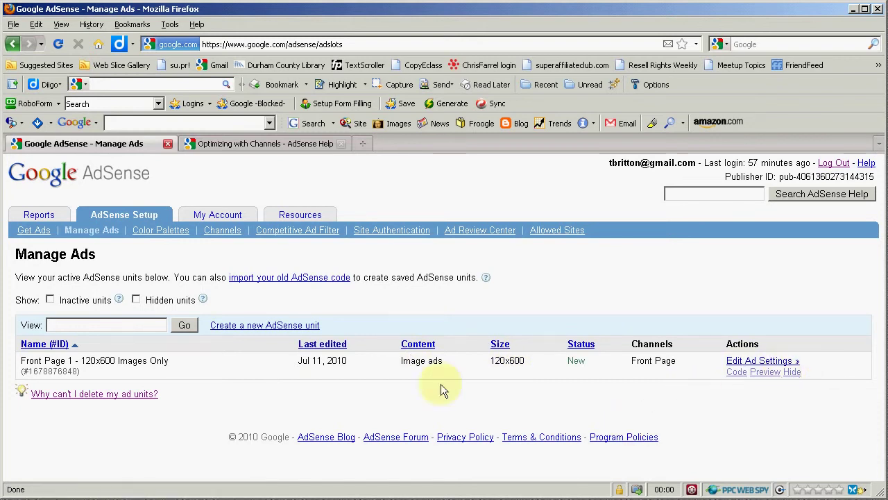
Step: Toggle the display of hidden units on and off, and turn on the display of inactive units
click(136, 300)
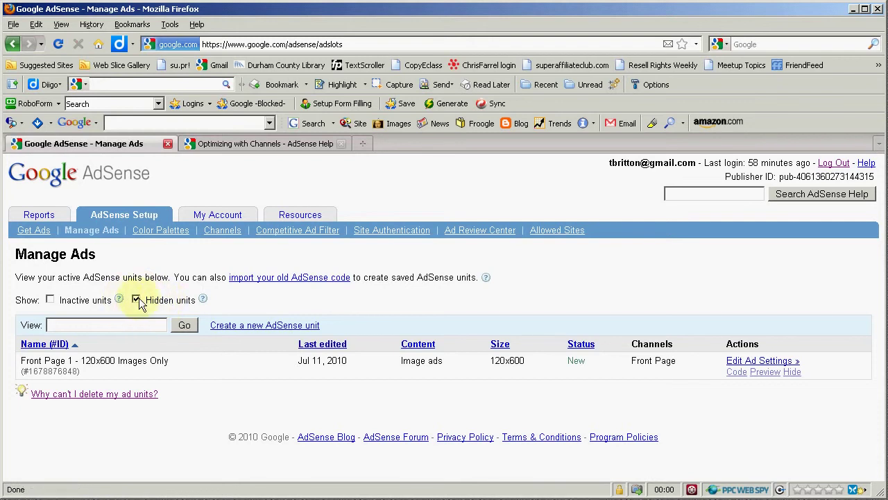
click(137, 300)
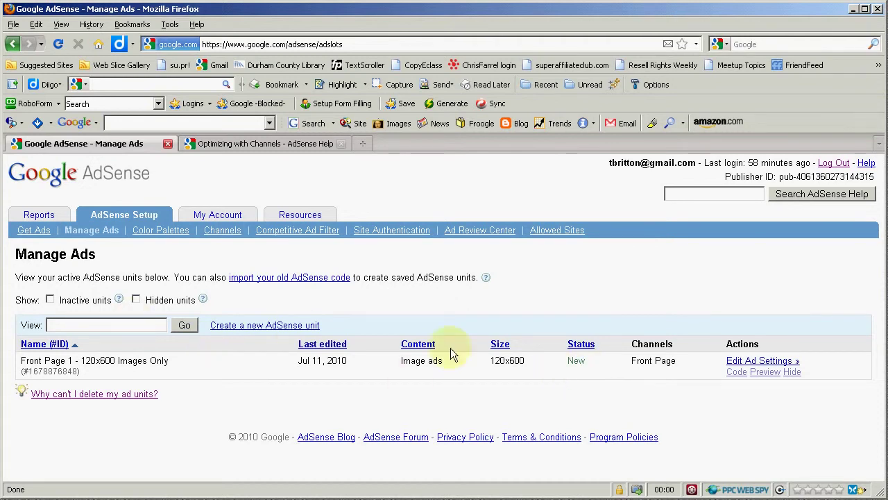
click(50, 300)
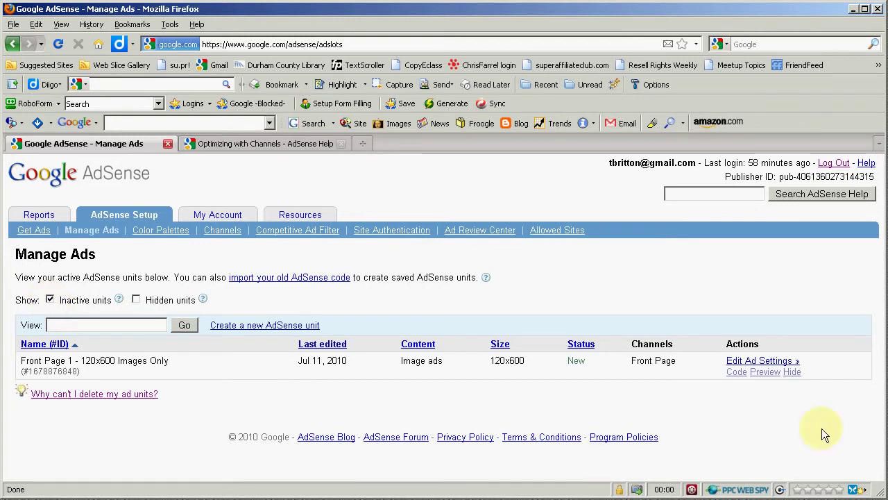
Step: Copy the full AdSense unit code of the Front Page 1 - 120x600 Images Only unit and return to the Manage Ads list
mouse_move(728, 391)
mouse_down()
mouse_move(740, 377)
mouse_move(722, 375)
mouse_up()
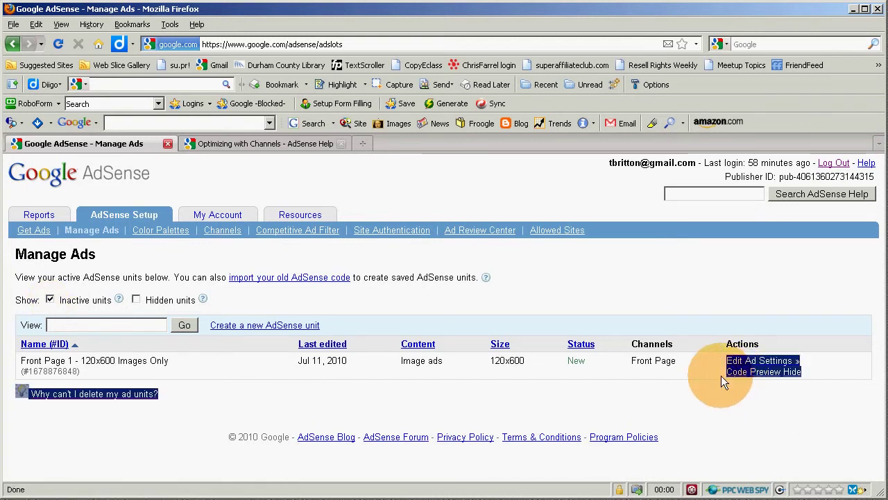
click(735, 382)
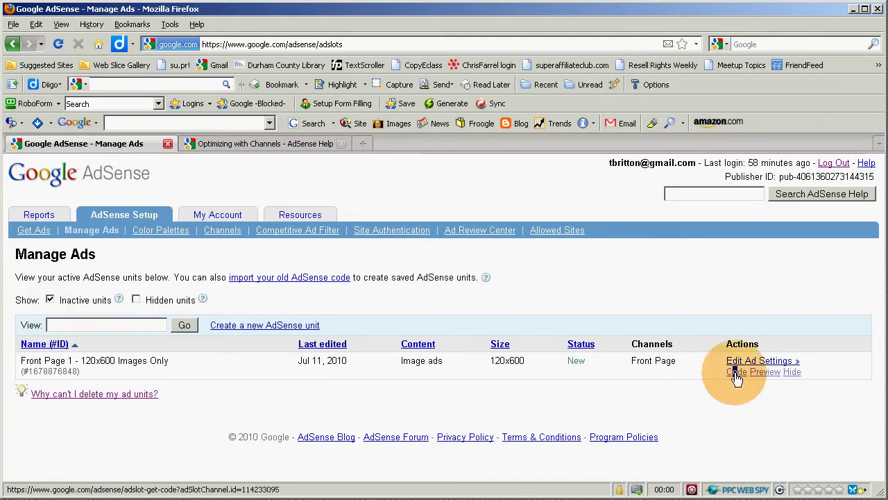
click(737, 371)
scroll(455, 386, down, 1)
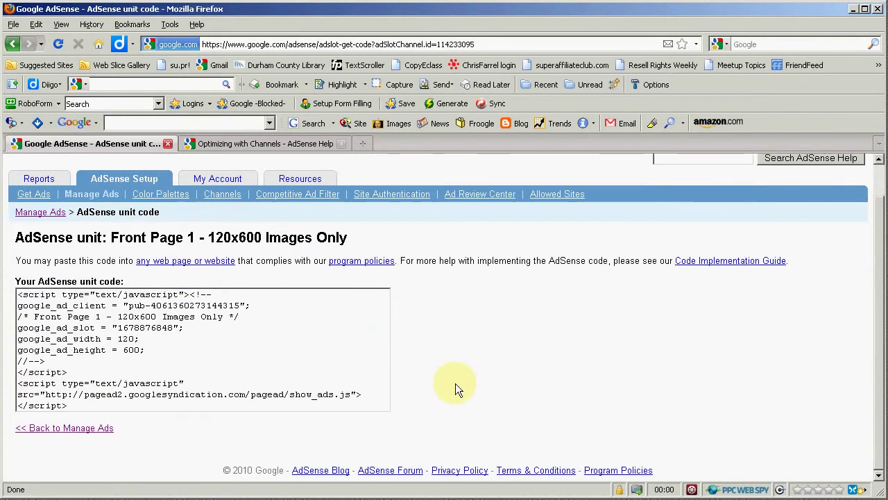
click(143, 323)
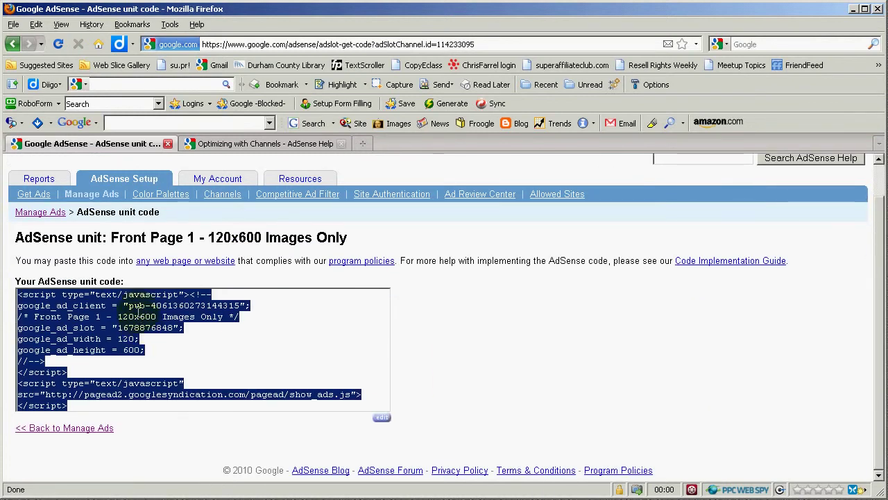
right_click(122, 309)
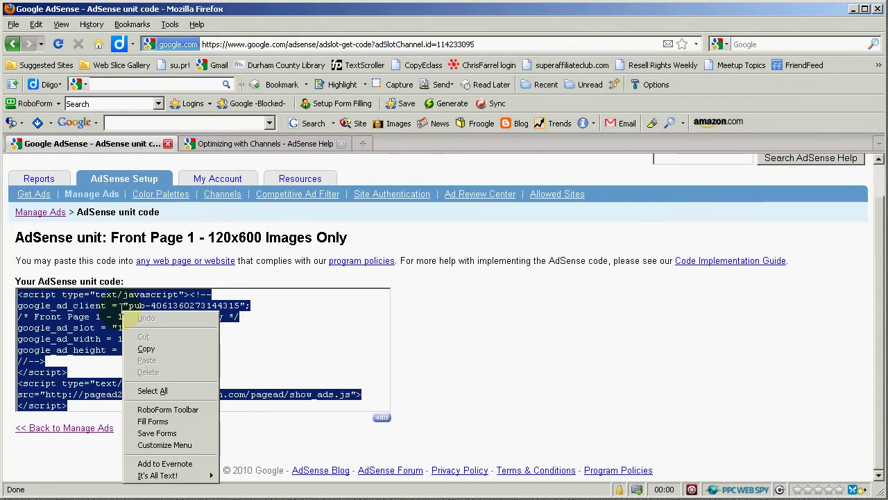
click(148, 349)
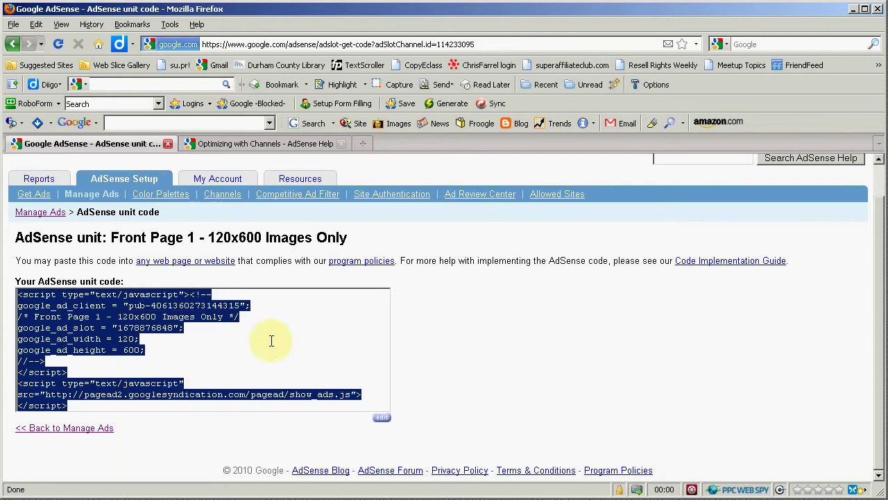
click(476, 314)
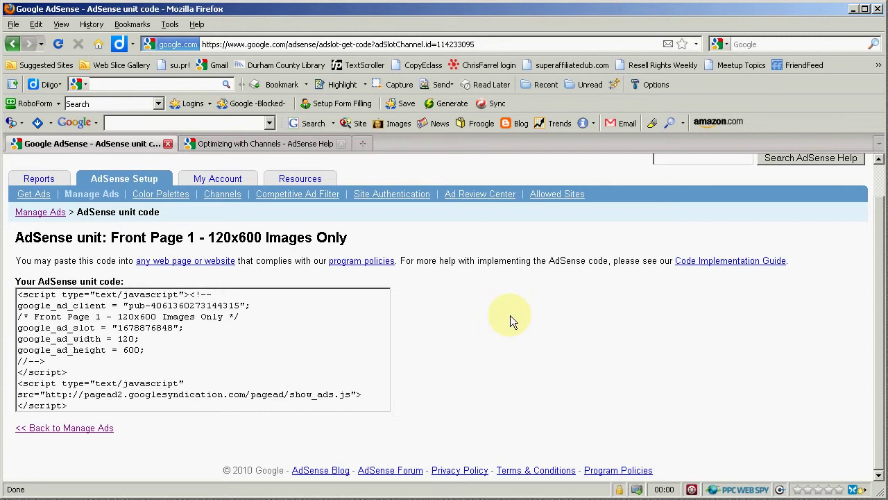
click(43, 428)
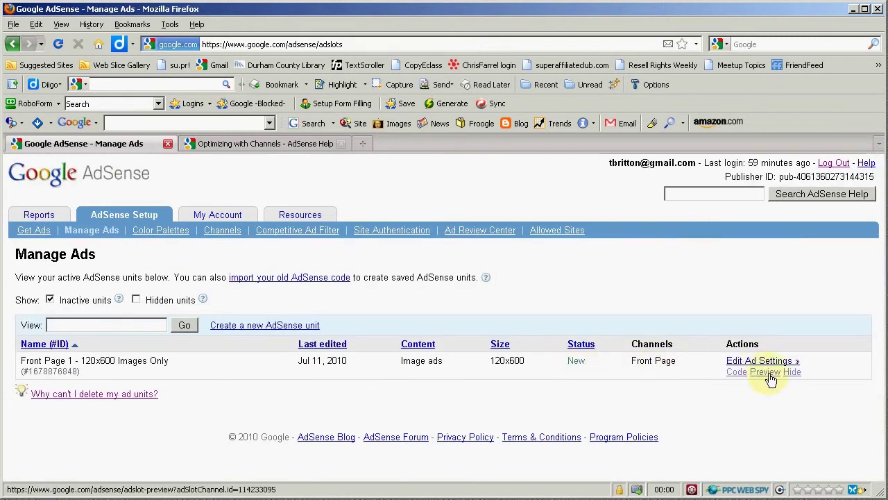
Step: Preview the Front Page 1 ad unit over its full height and go back to the Manage Ads list
click(769, 373)
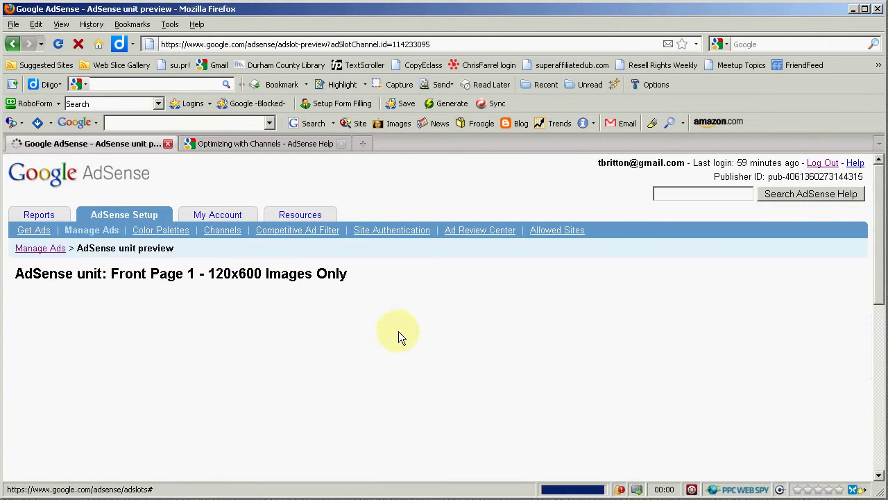
scroll(420, 329, down, 4)
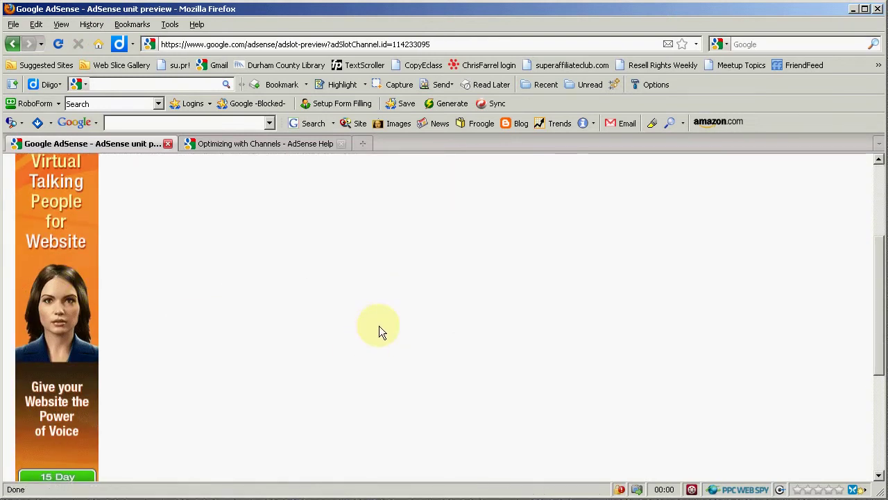
scroll(347, 330, down, 3)
scroll(278, 332, up, 5)
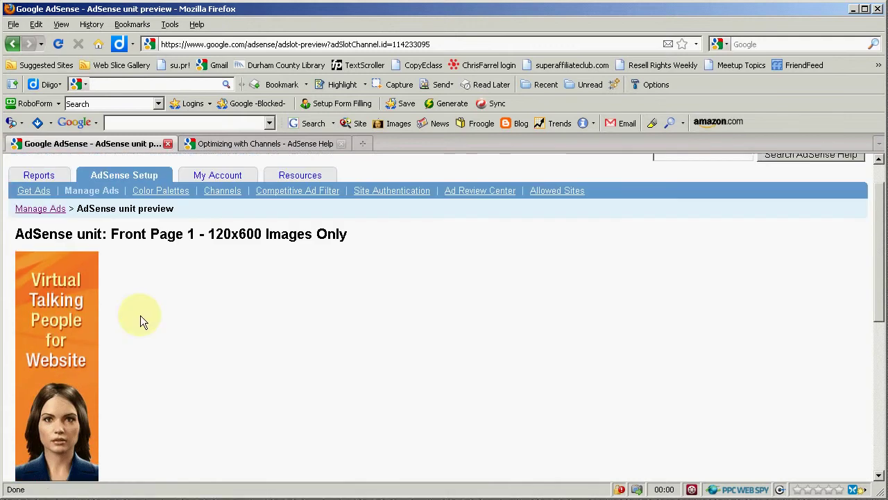
scroll(141, 317, down, 5)
scroll(141, 317, up, 5)
click(43, 209)
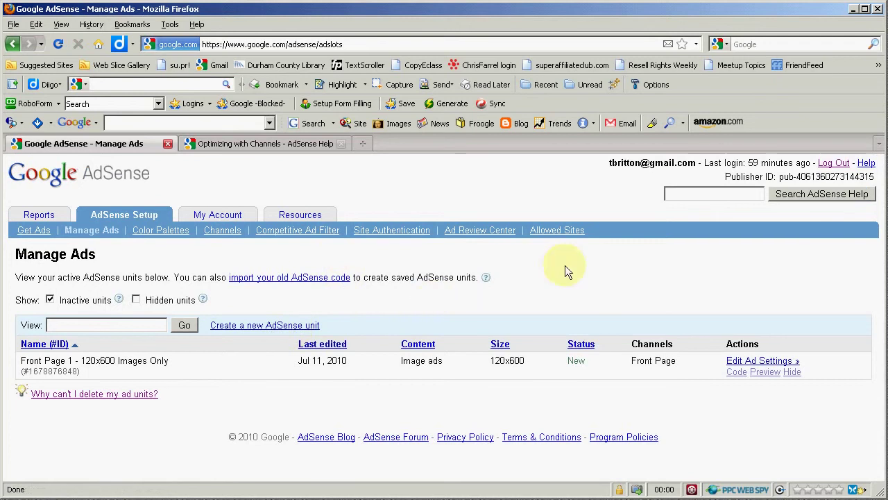
Step: Open the Front Page 1 unit's ad settings and examine its name, format, color palette, alternate ads and selected channels
click(762, 361)
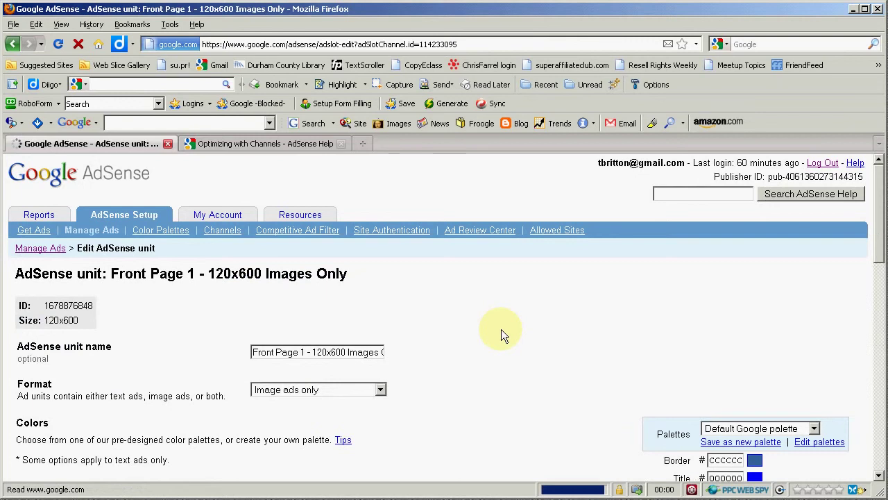
scroll(153, 235, down, 5)
scroll(274, 320, up, 3)
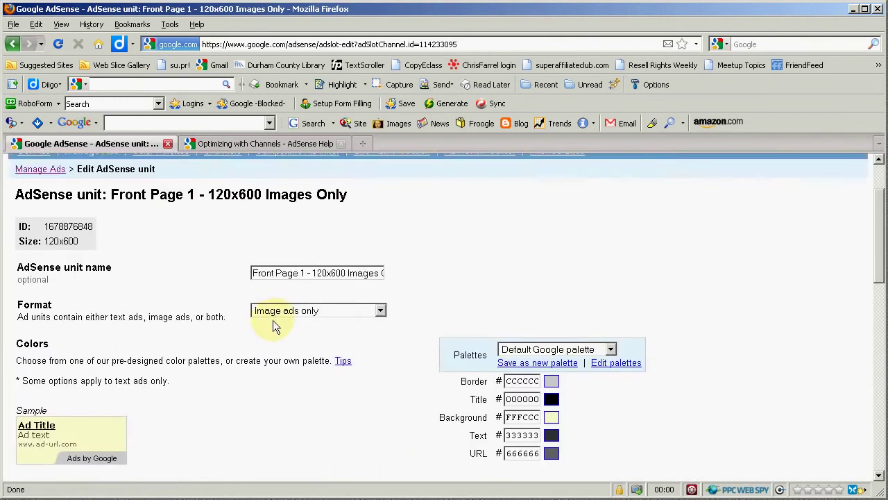
scroll(272, 320, up, 2)
scroll(218, 310, down, 1)
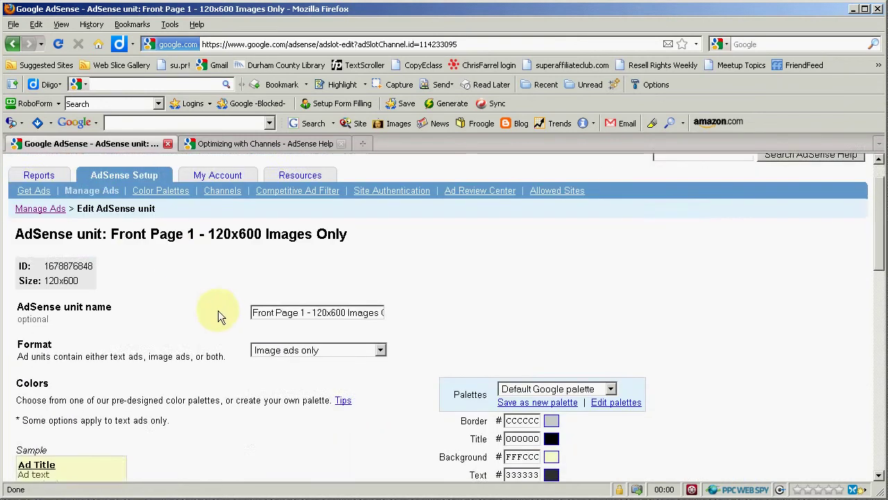
scroll(332, 317, down, 5)
scroll(364, 319, down, 11)
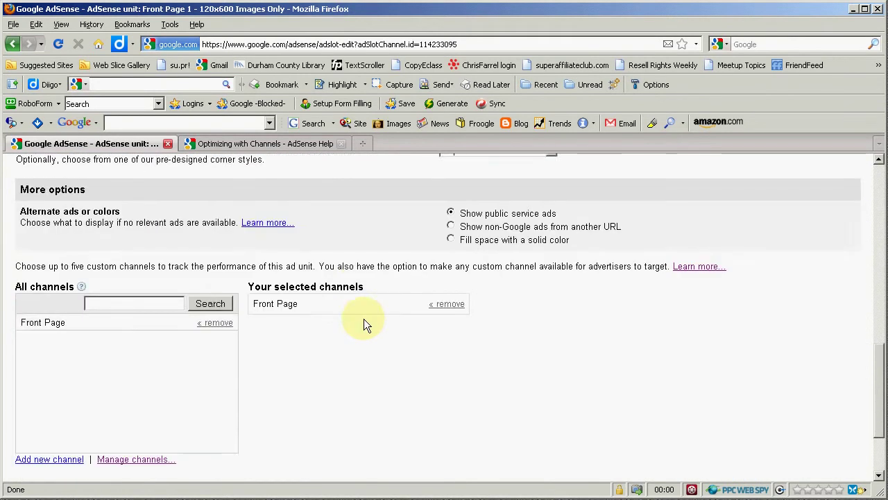
scroll(364, 320, down, 3)
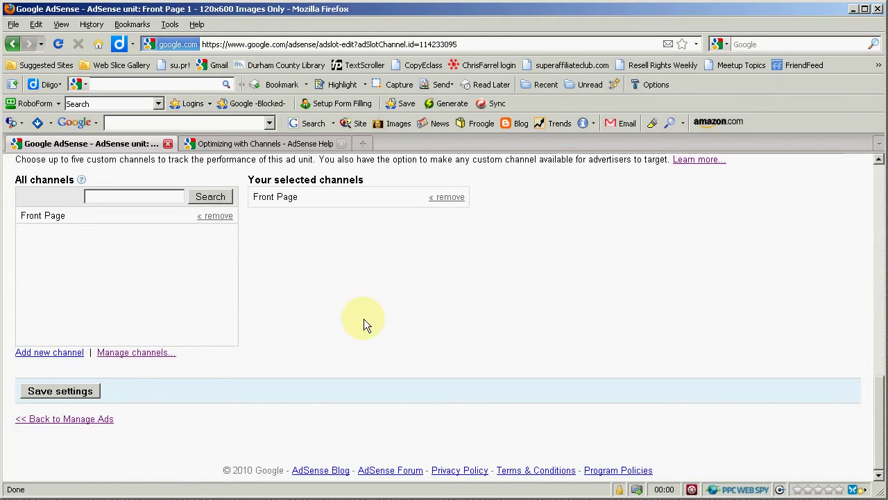
scroll(364, 319, up, 15)
scroll(364, 319, up, 3)
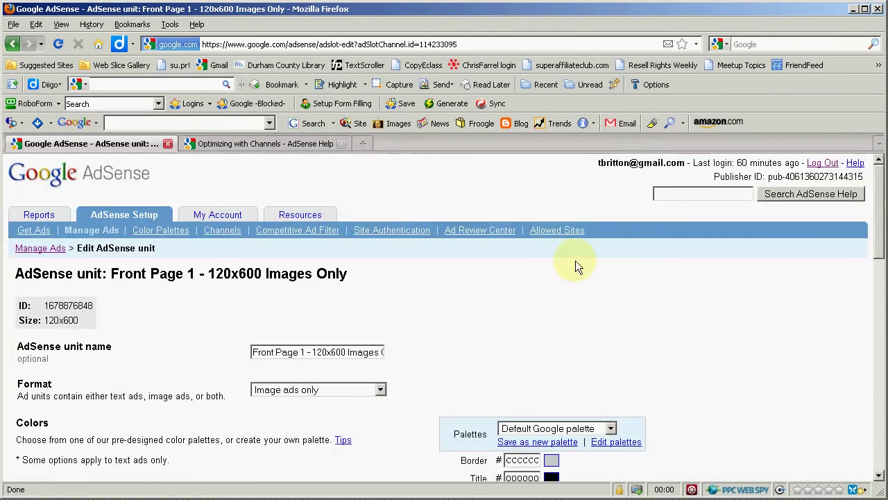
scroll(548, 273, down, 5)
scroll(548, 274, up, 5)
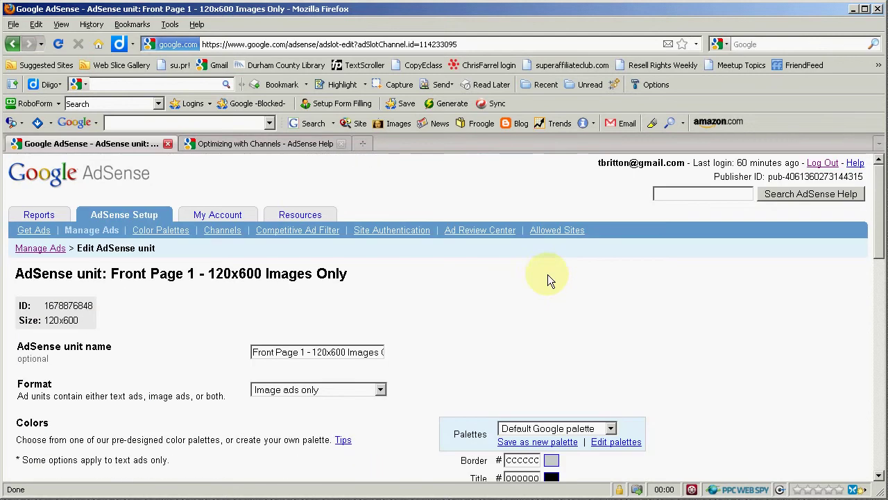
Step: Add a new custom channel named "Left Center Above Fold" to the Front Page 1 ad unit
scroll(548, 274, down, 20)
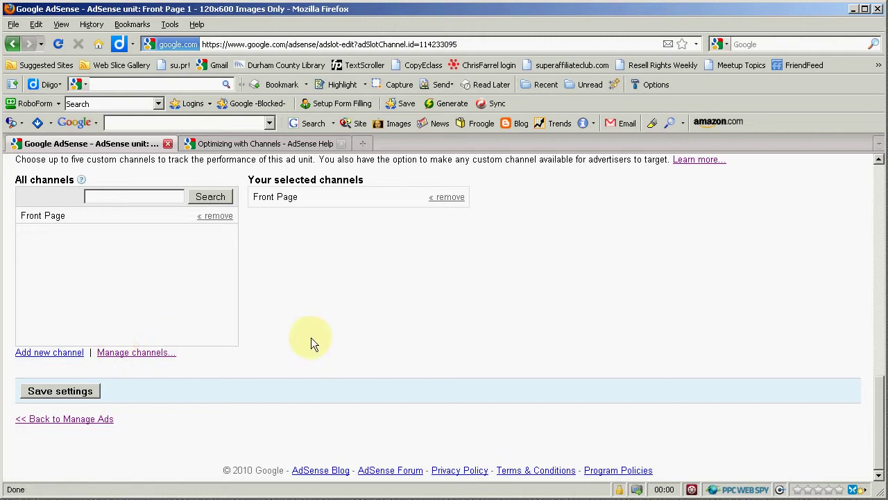
scroll(312, 336, up, 1)
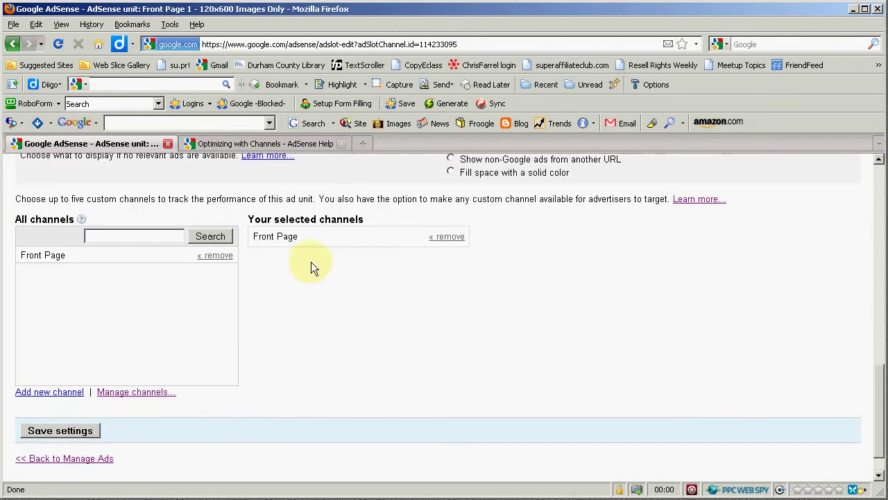
drag(254, 236, 301, 234)
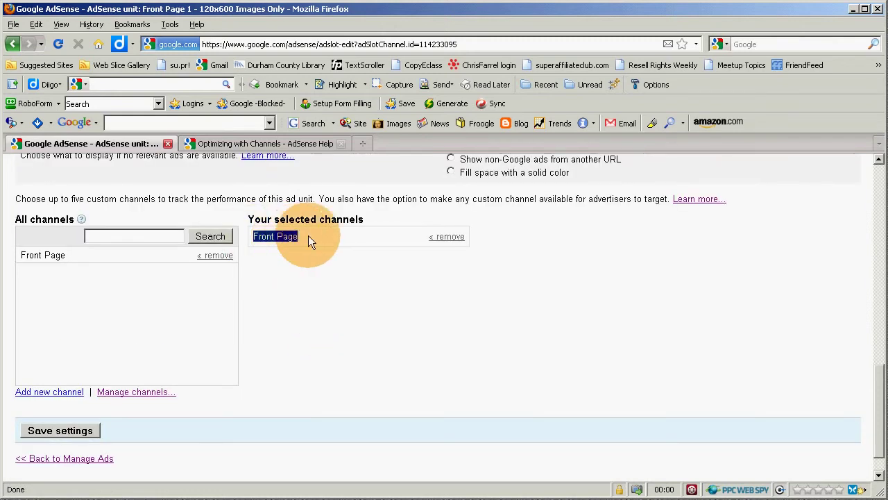
click(299, 257)
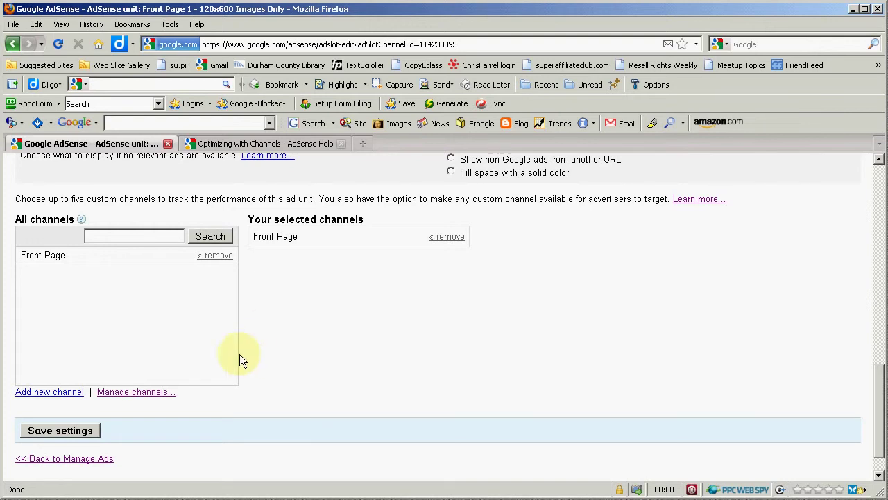
click(43, 392)
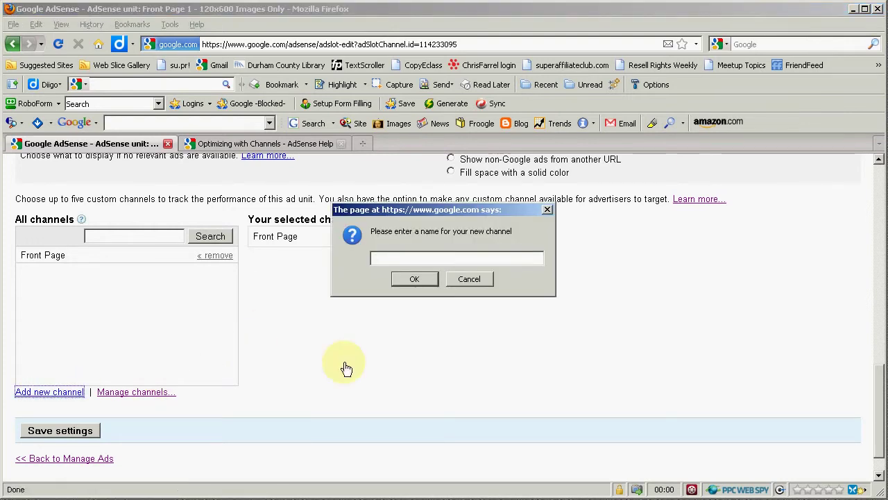
text(Left)
text(nter Abo)
key(BackSpace)
key(BackSpace)
text(bove Fold)
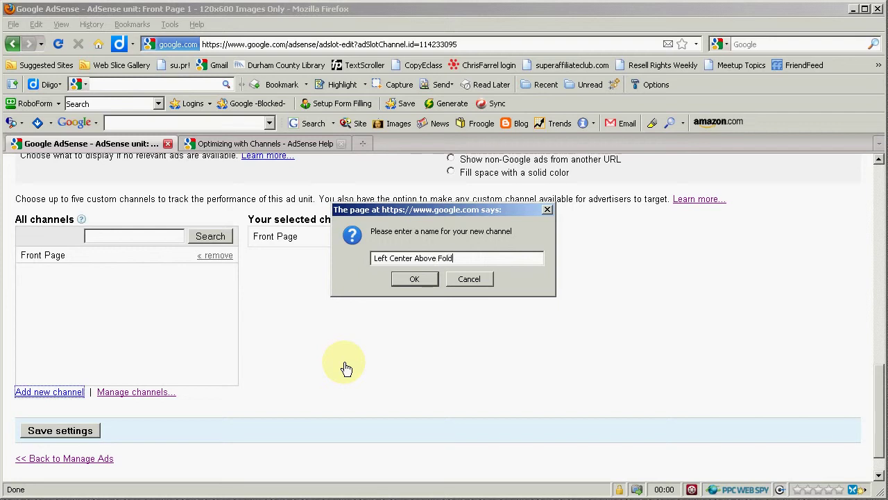
click(414, 278)
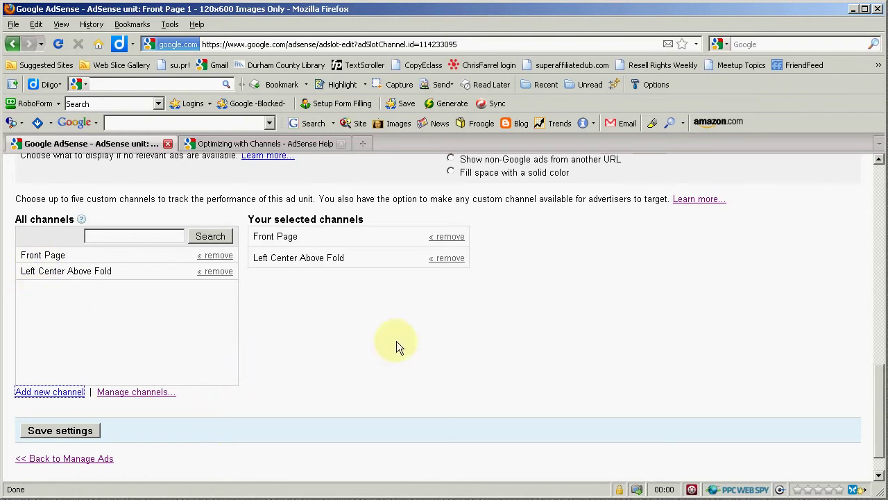
Step: Review the Front Page 1 unit's settings and selected channels, save them, and check the unit's channels in the Manage Ads list
scroll(404, 340, up, 15)
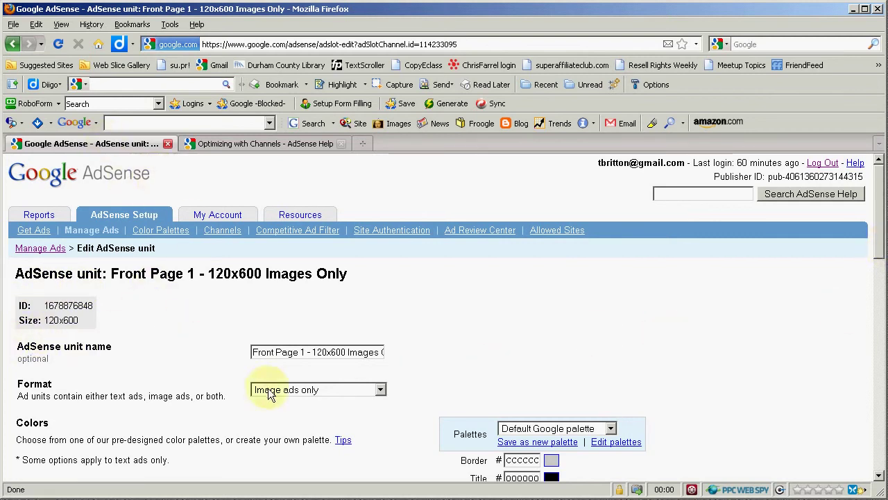
scroll(325, 404, down, 15)
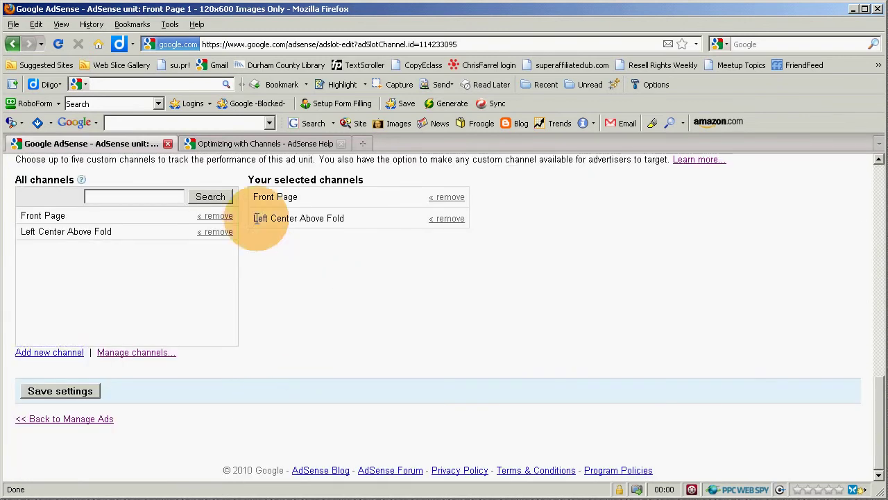
drag(254, 218, 358, 220)
click(286, 231)
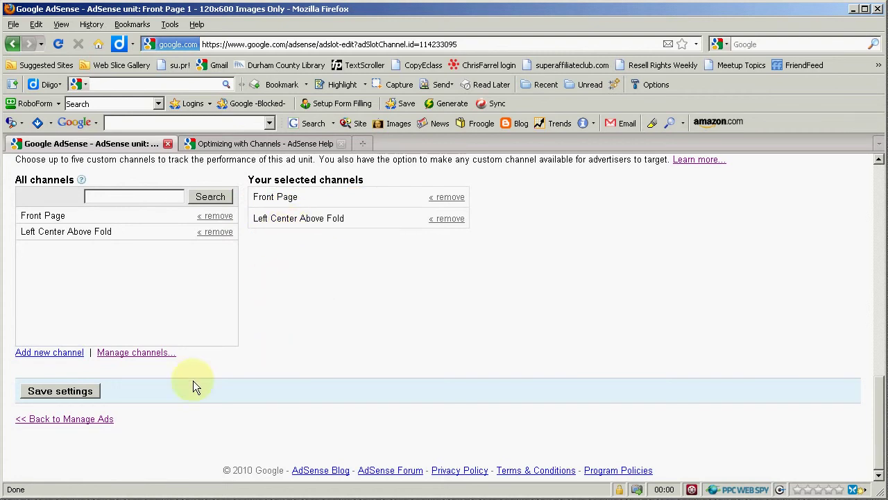
click(64, 392)
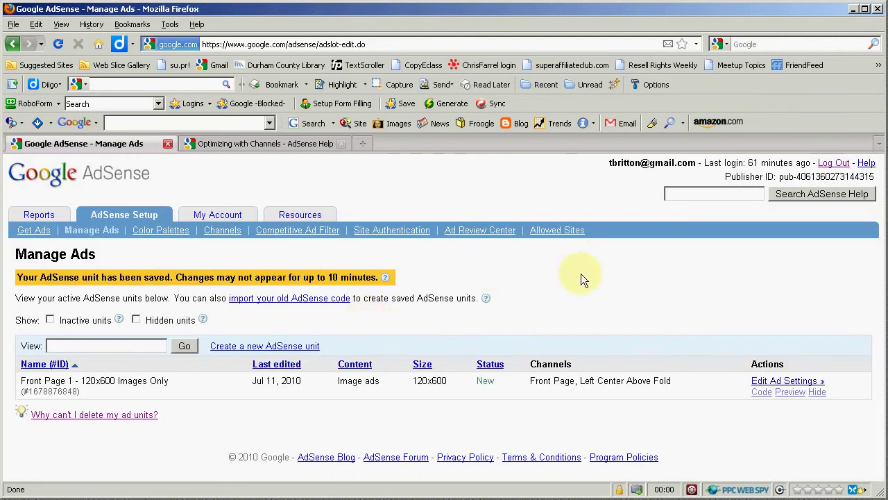
drag(530, 381, 677, 381)
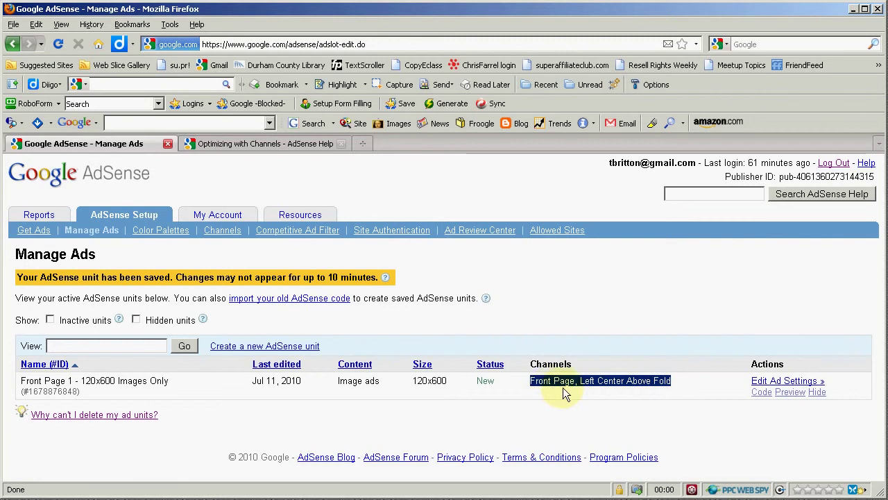
click(652, 382)
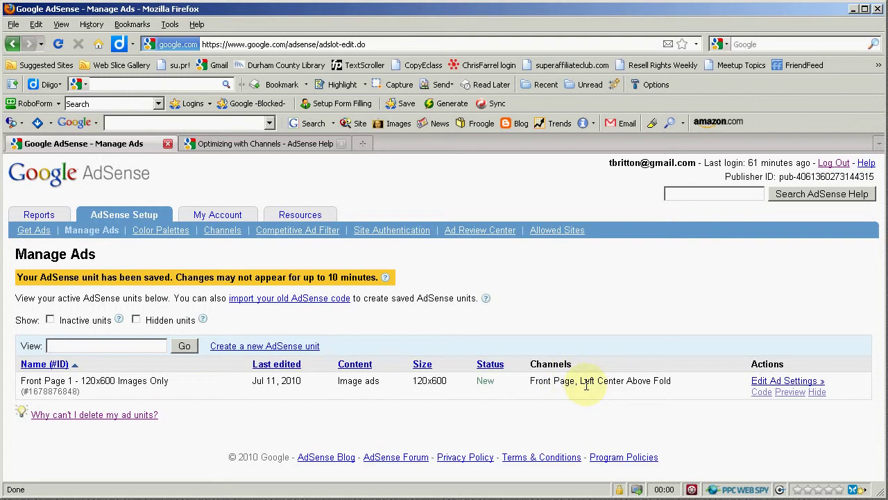
Step: Open the Reports overview and examine the earnings by product, recent messages and the Quick Reports by day and channel
click(39, 214)
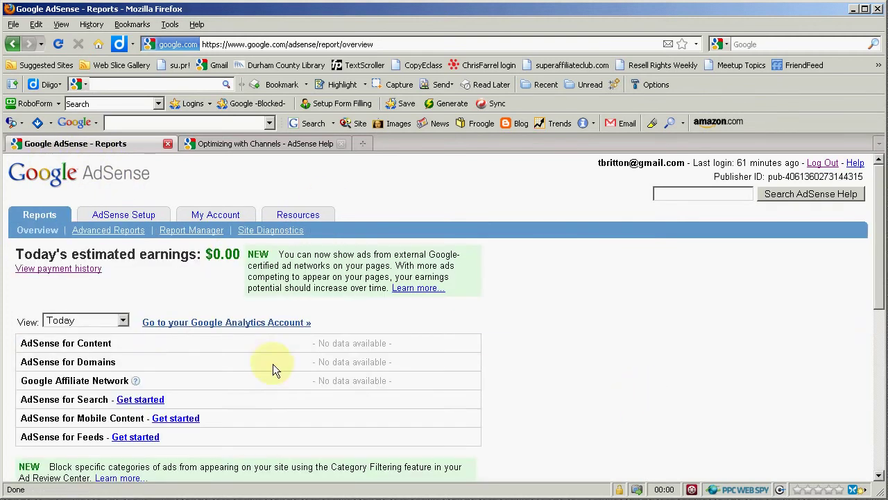
scroll(221, 361, down, 1)
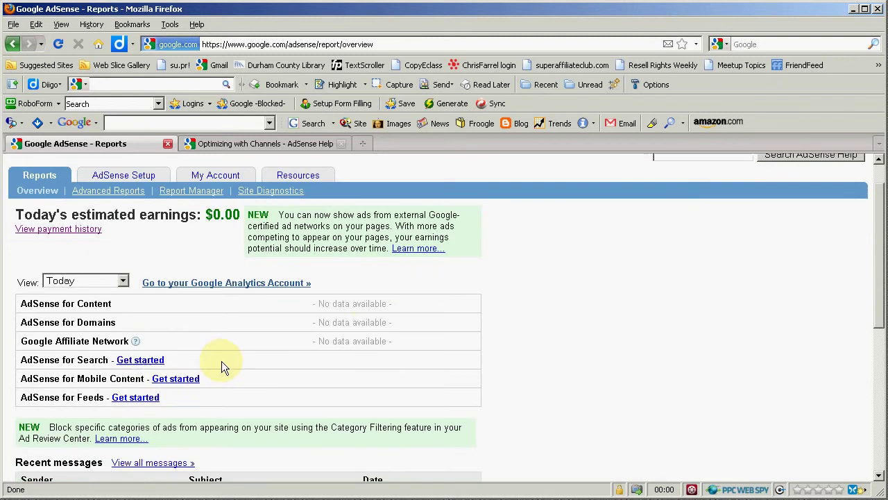
double_click(372, 304)
click(373, 303)
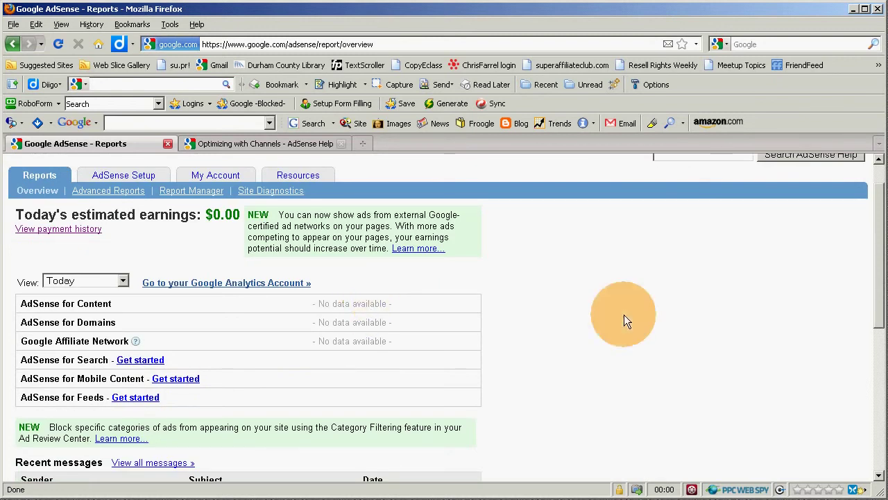
scroll(538, 373, down, 8)
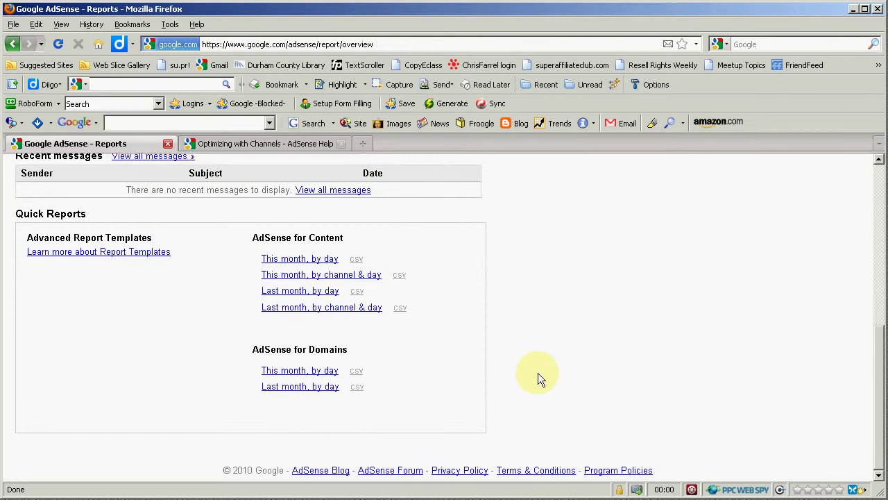
scroll(538, 373, up, 5)
scroll(538, 372, down, 4)
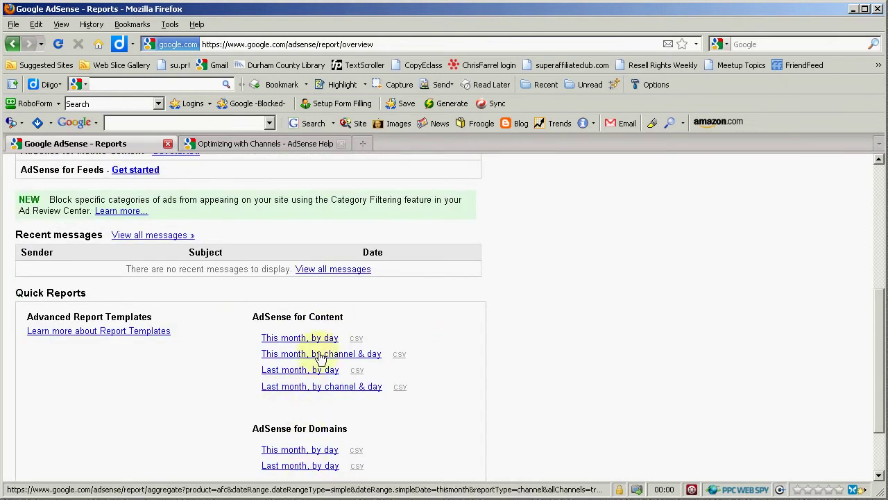
scroll(552, 369, up, 5)
scroll(552, 372, up, 2)
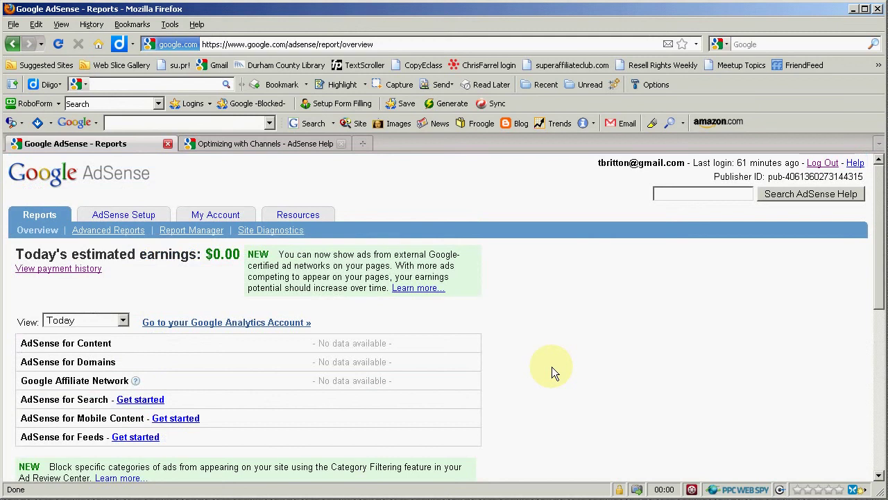